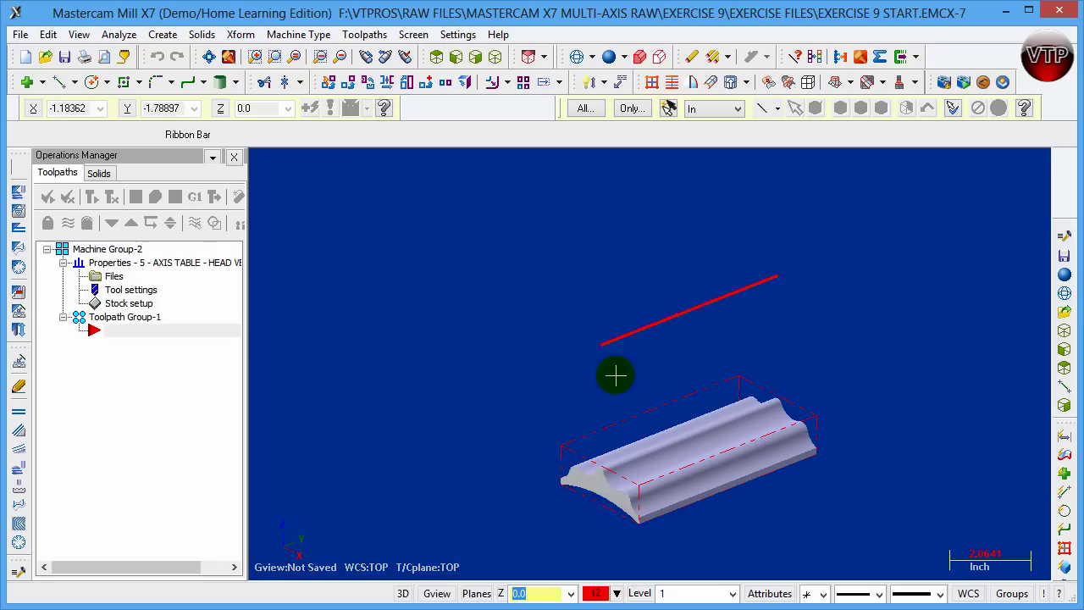
Step: Create a Classic MSurf multiaxis toolpath, accepting the proposed NC name EXERCISE 9 START
left_click(473, 59)
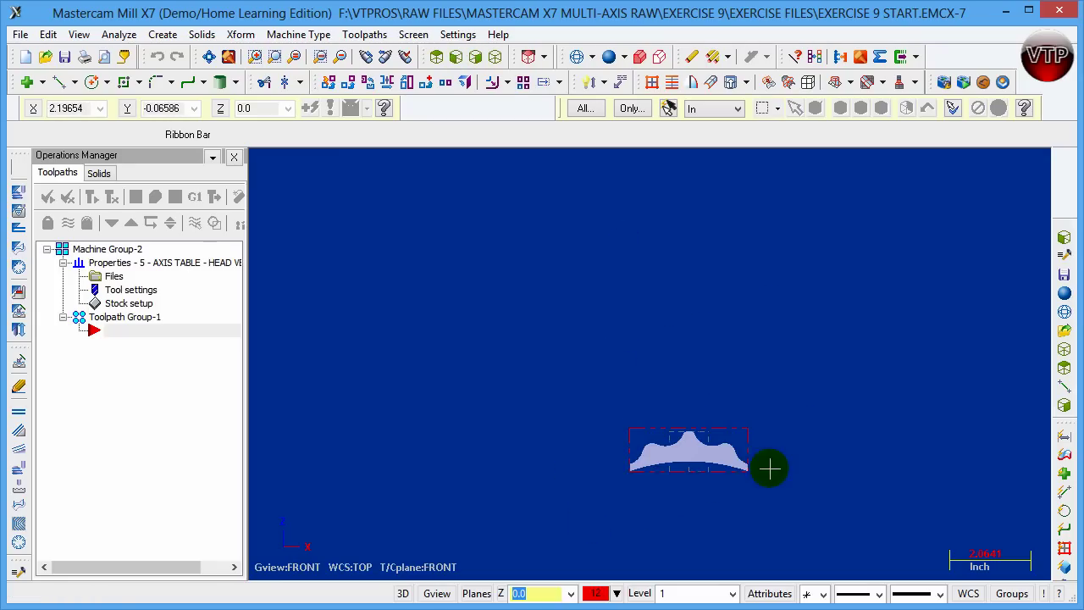
scroll(767, 467, "up", 5)
scroll(476, 445, "up", 1)
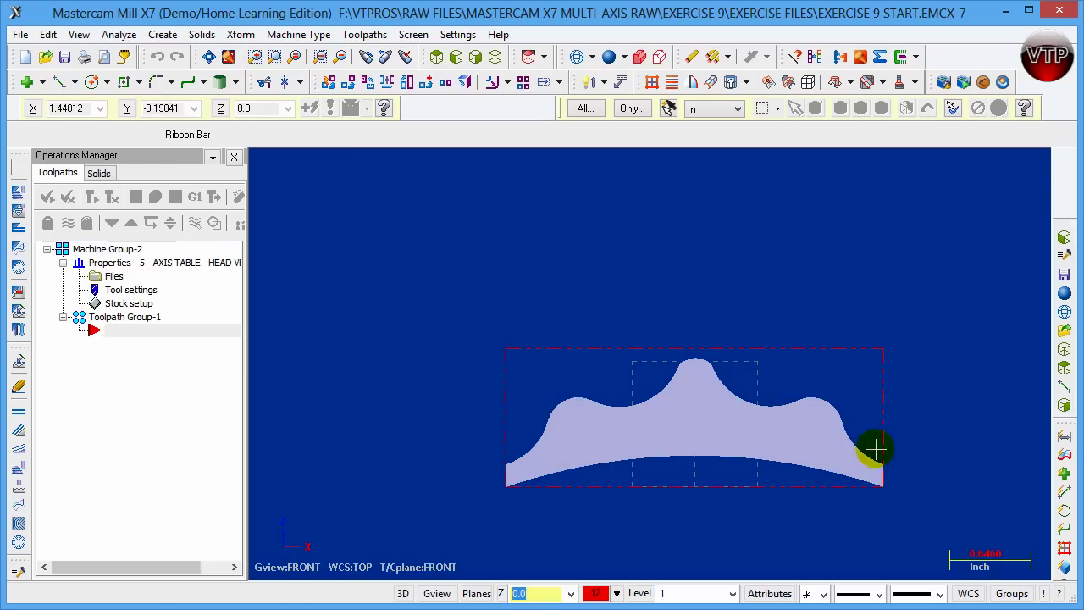
left_click(584, 407)
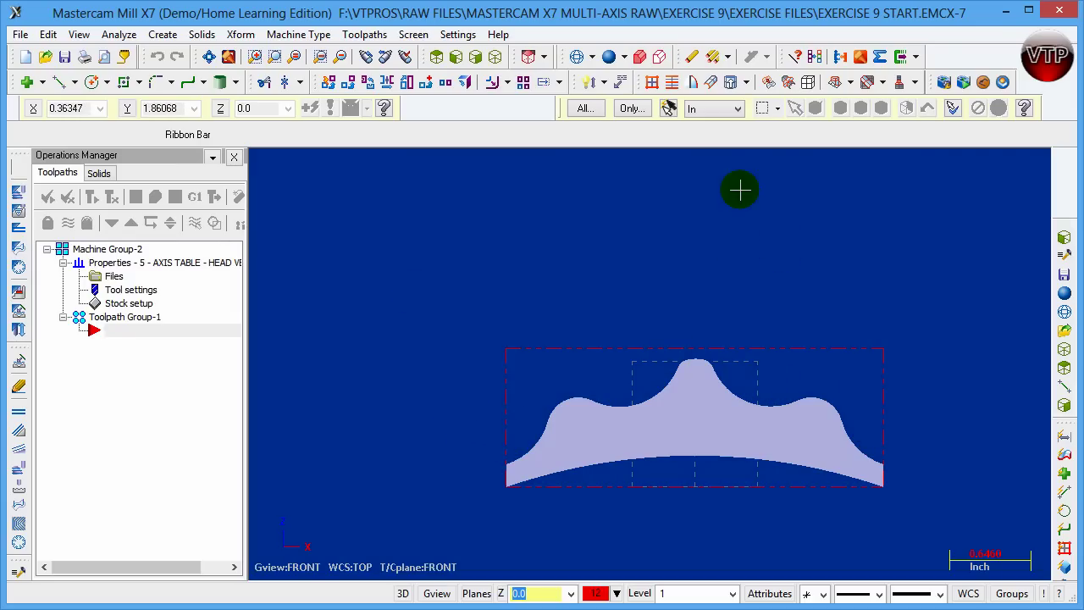
left_click(363, 35)
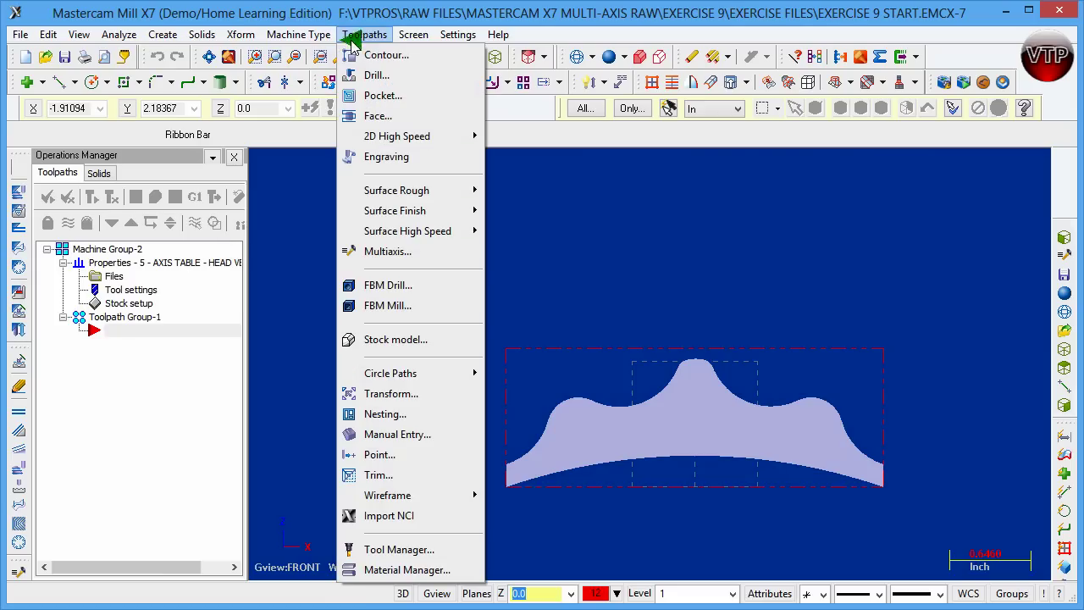
left_click(363, 249)
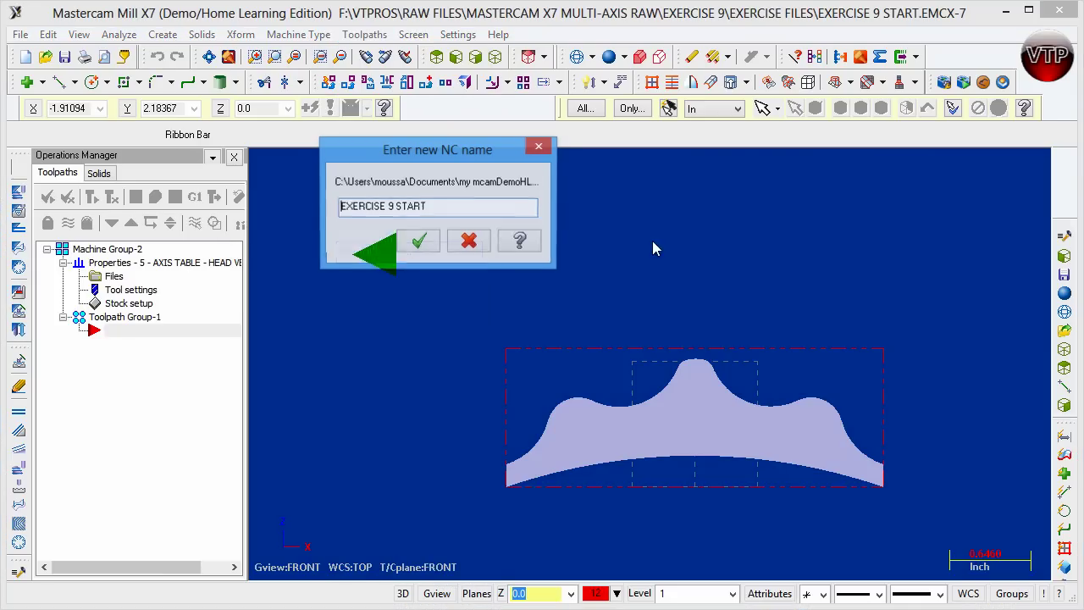
left_click(410, 244)
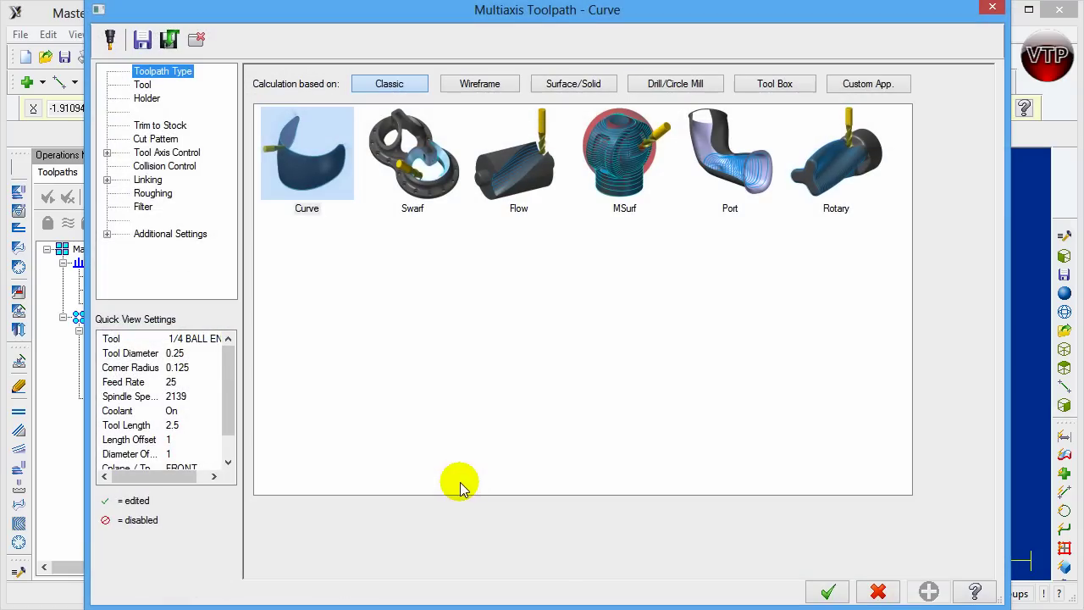
left_click(621, 168)
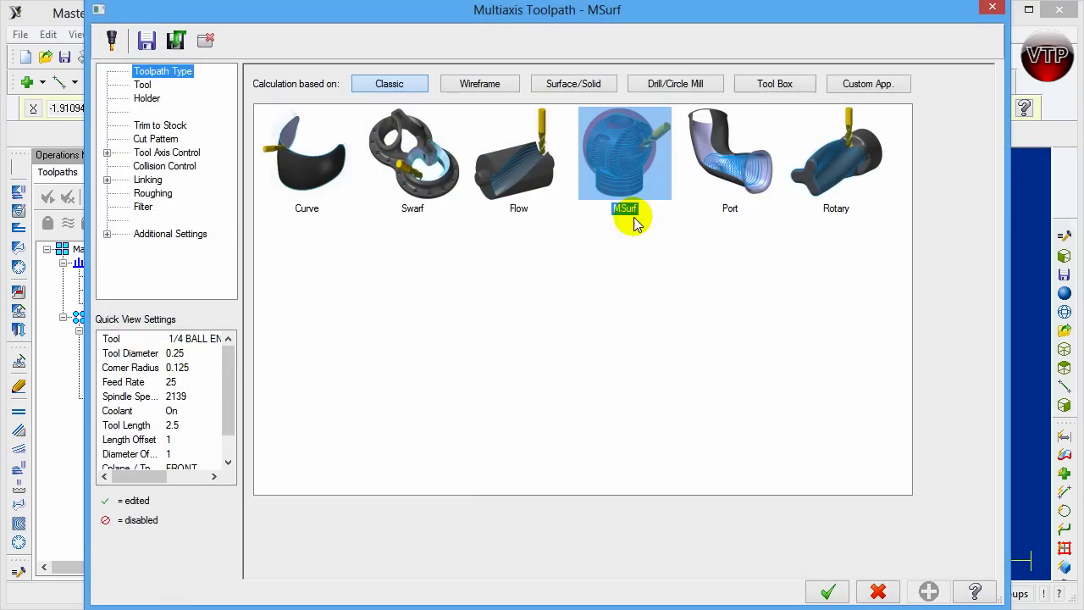
Step: Choose the 1/4 ball endmill for the toolpath, keep its holder, and open the cut pattern settings
left_click(143, 86)
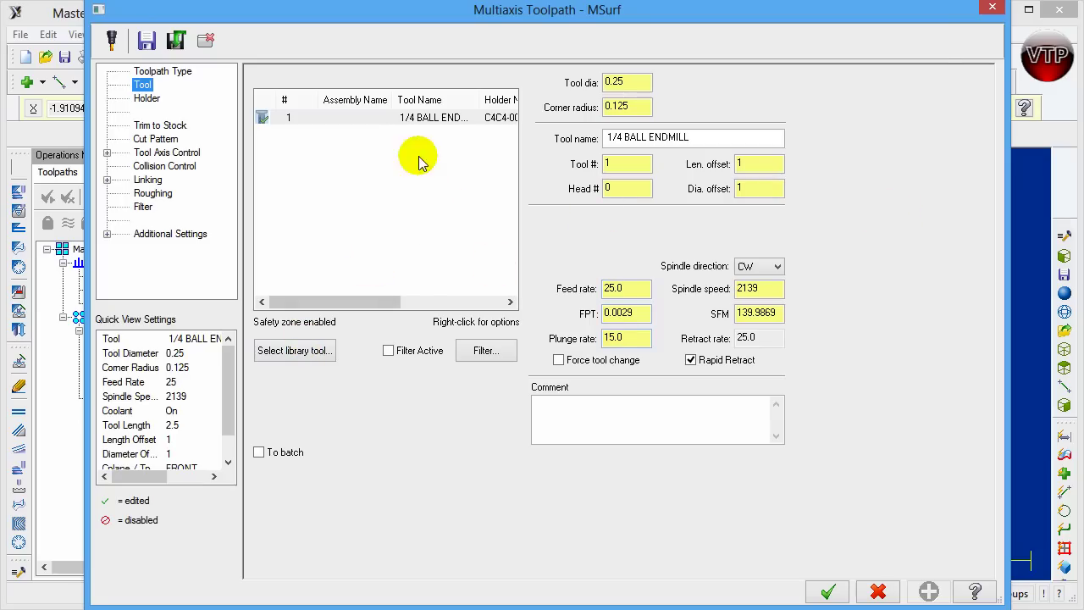
left_click(437, 120)
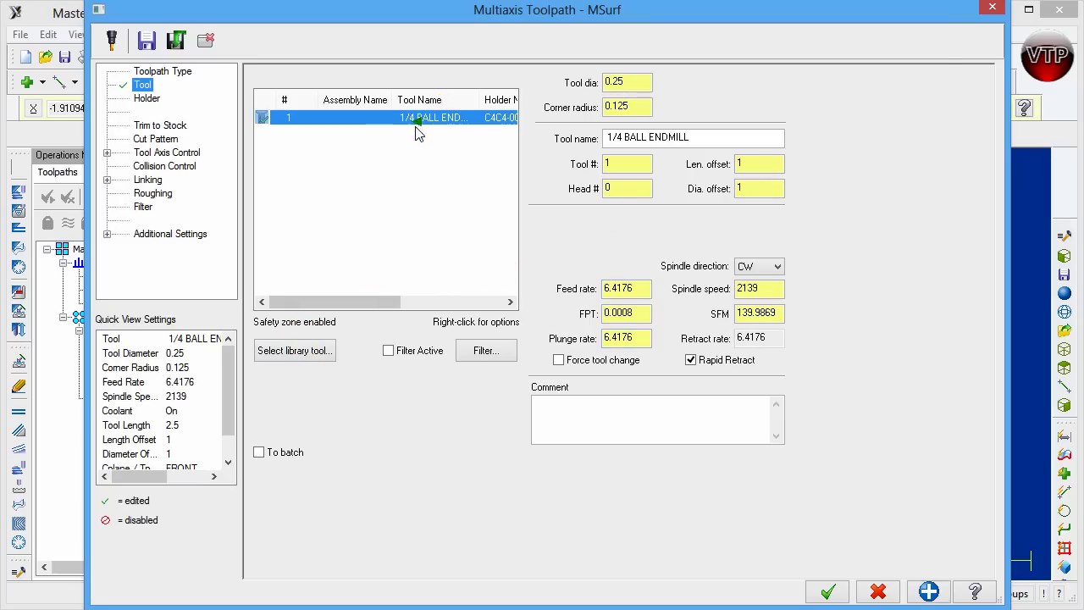
left_click(146, 99)
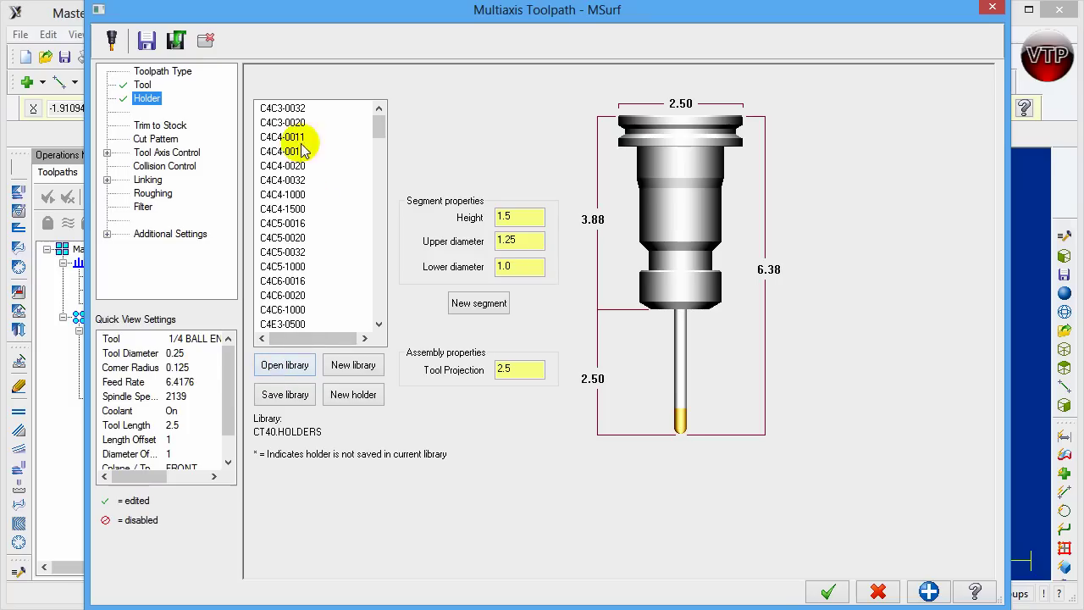
left_click_drag(380, 132, 387, 90)
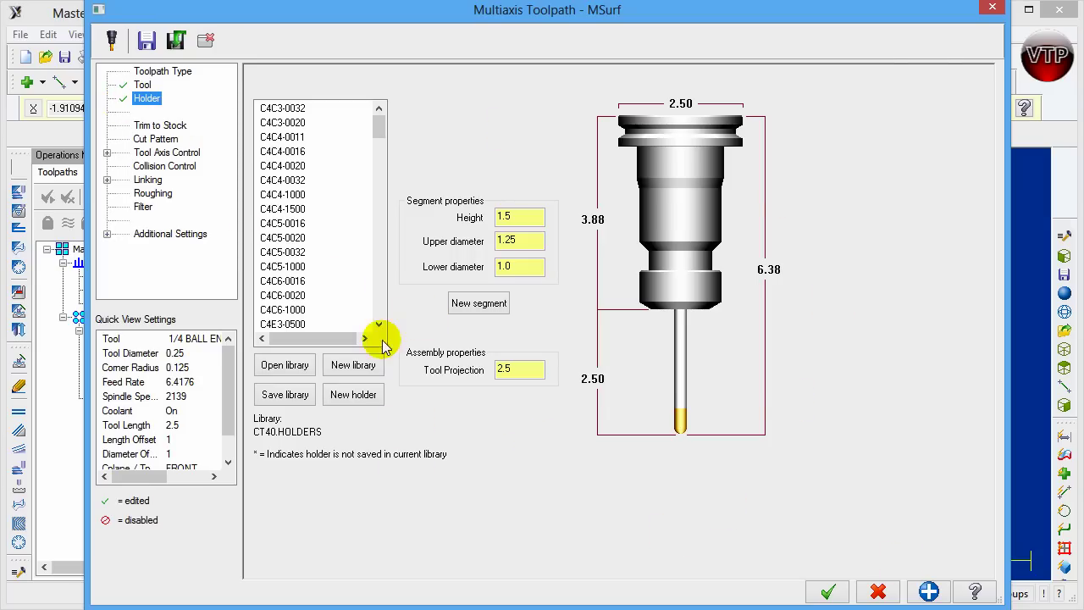
left_click(161, 139)
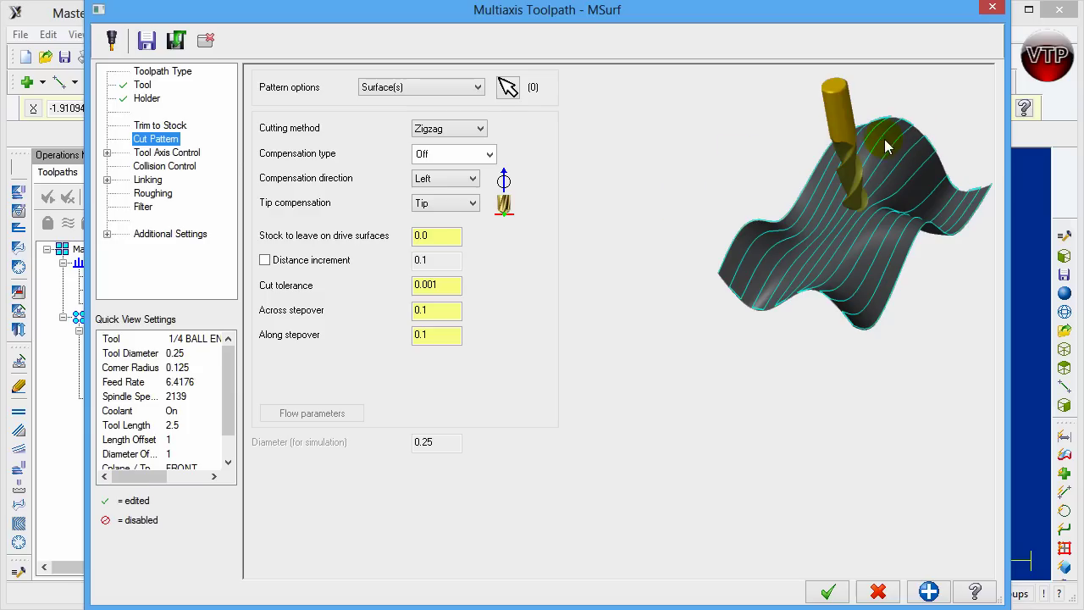
Step: Try to select the concave underside surfaces of the part as the tool pattern surfaces
left_click(508, 88)
middle_click_drag(758, 390, 811, 435)
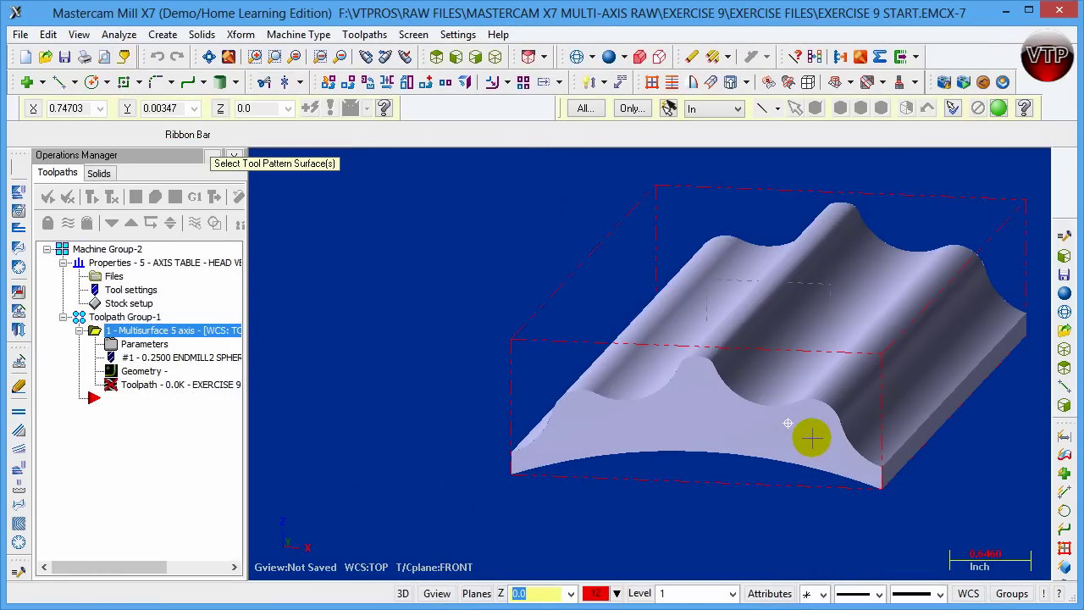
left_click(496, 56)
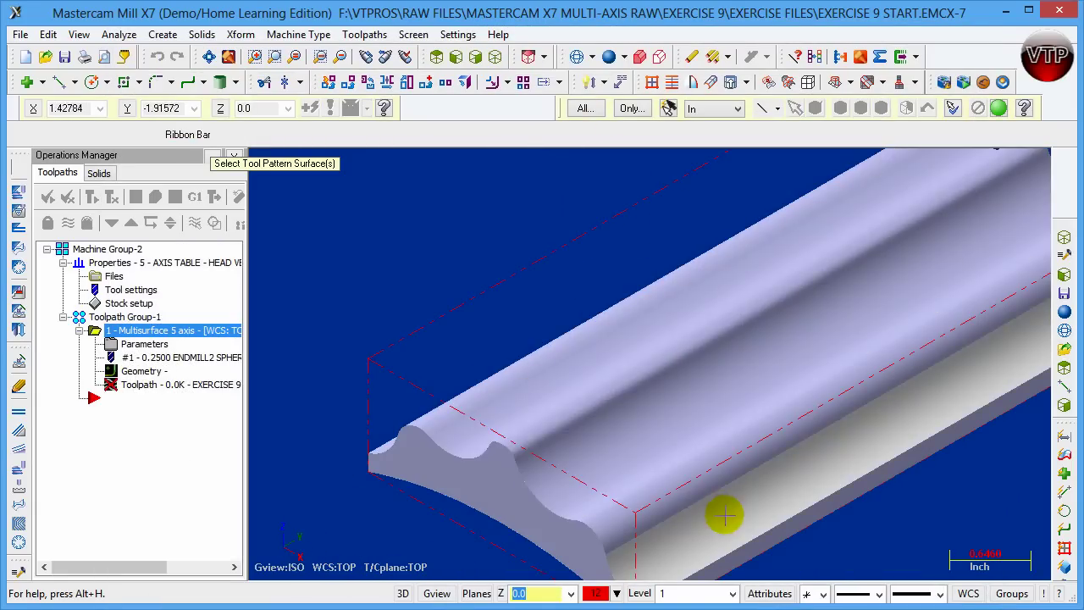
scroll(721, 509, "down", 3)
middle_click_drag(721, 532, 615, 542)
left_click(611, 544)
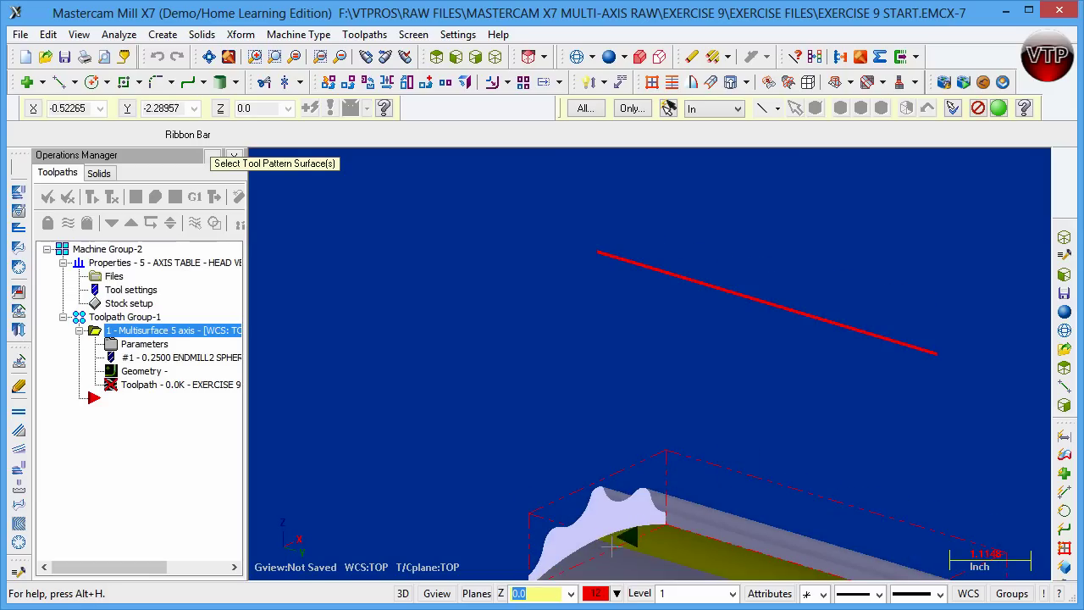
left_click(591, 556)
middle_click_drag(666, 358, 700, 421)
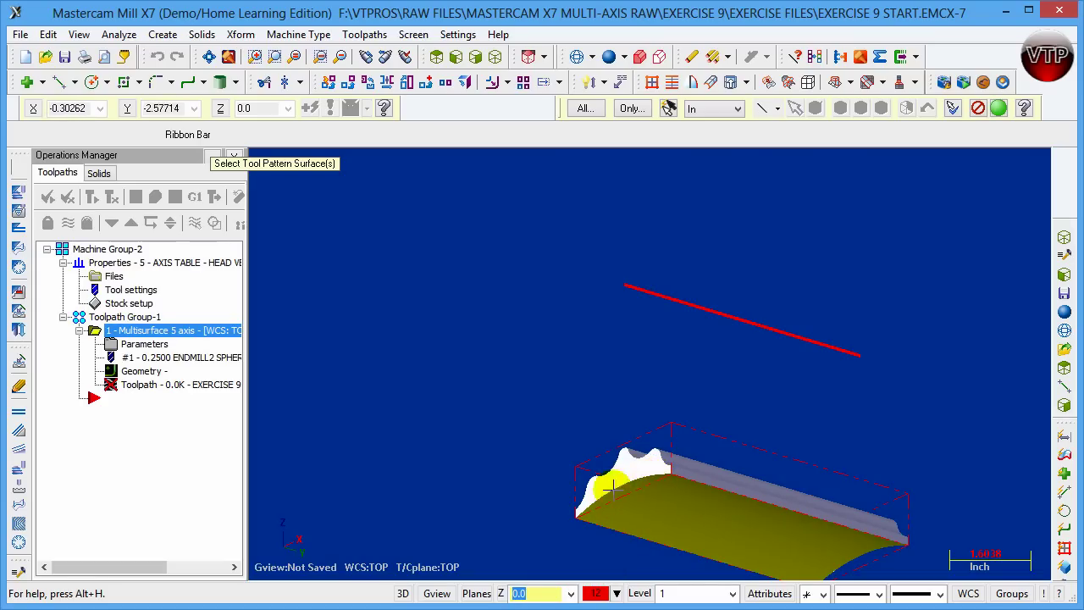
left_click(750, 508)
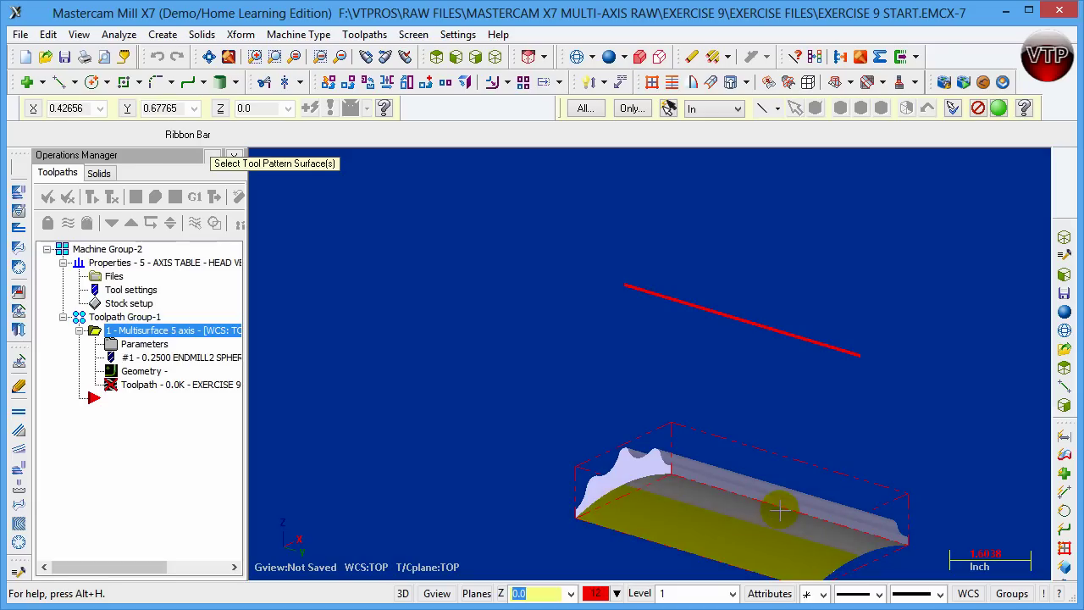
left_click(598, 556)
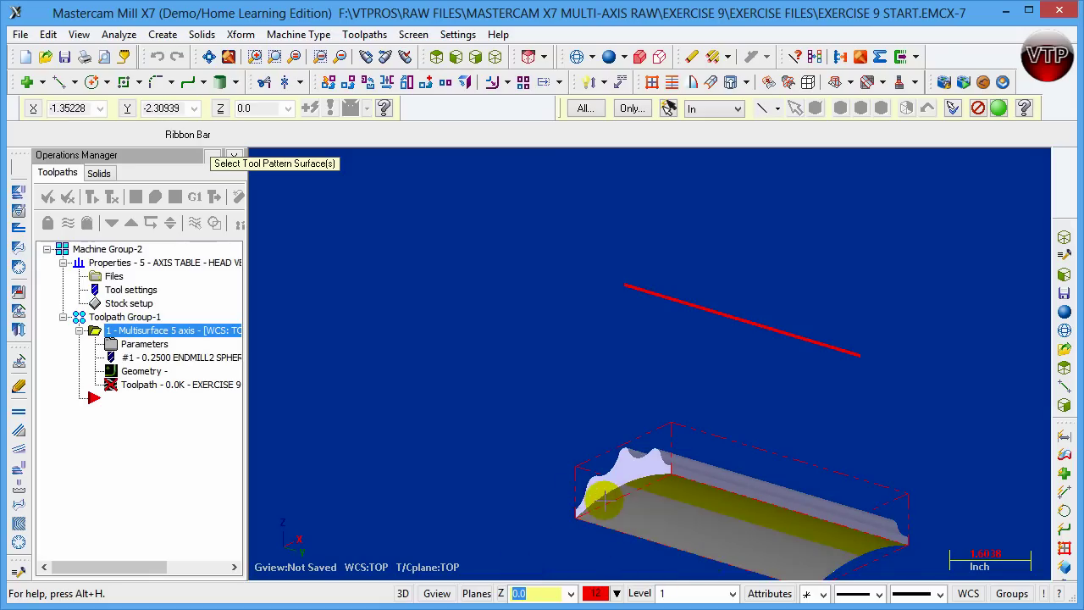
left_click(634, 520)
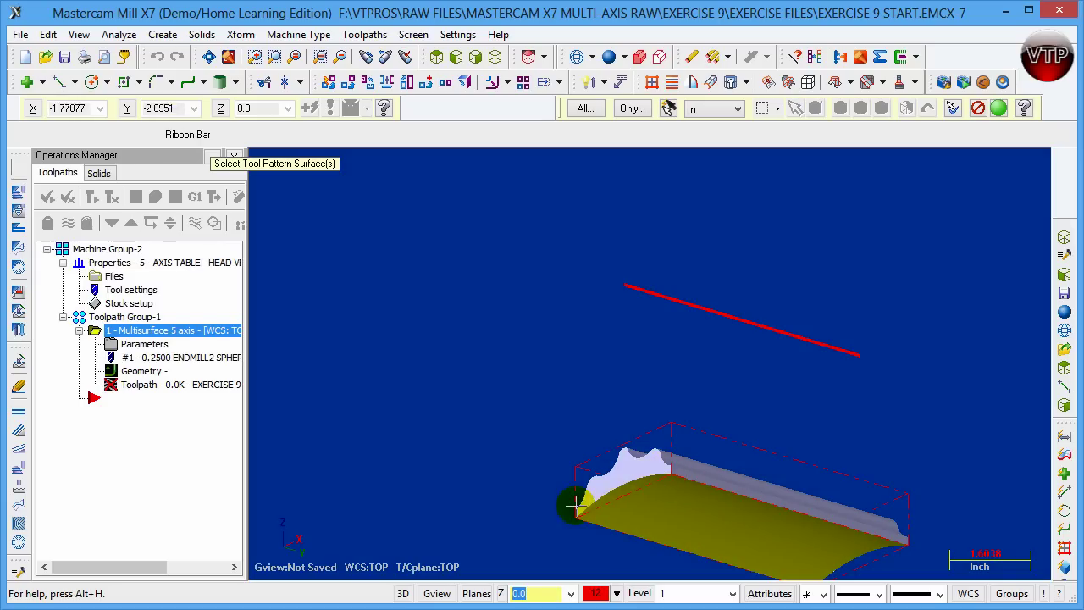
left_click(999, 110)
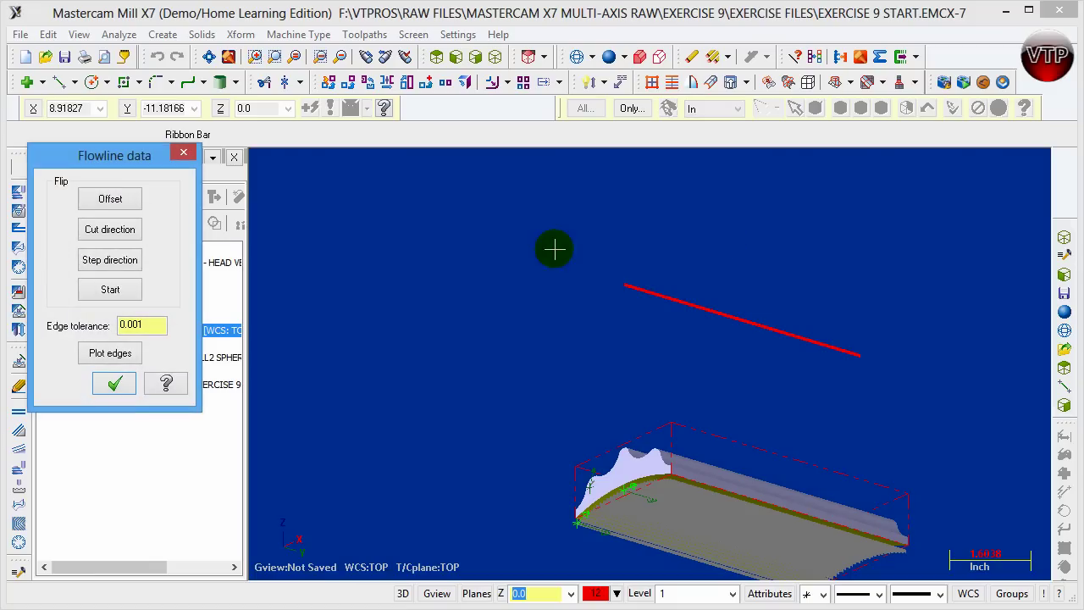
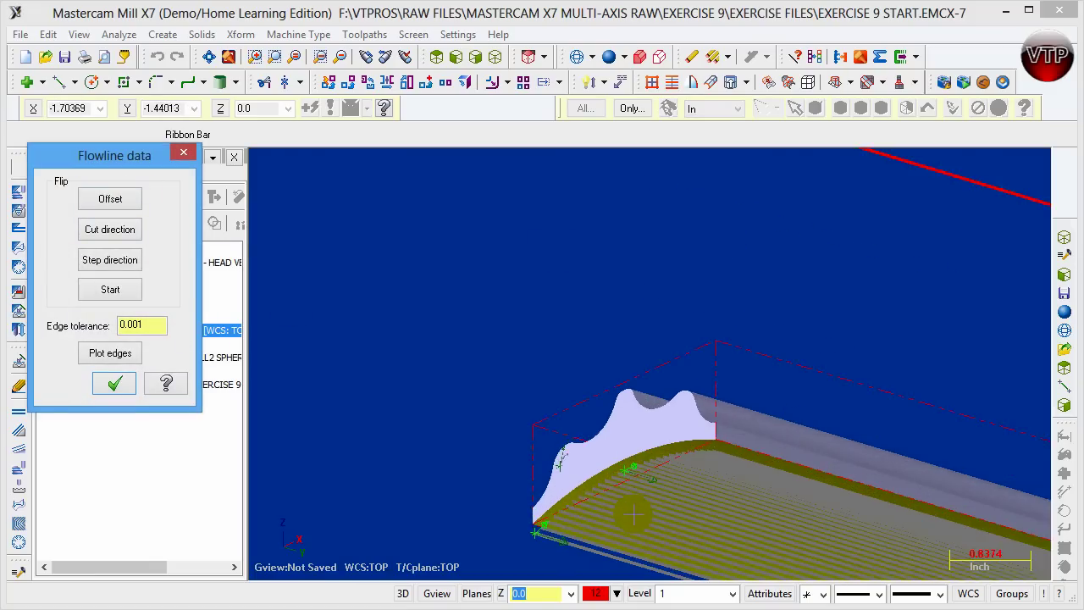
Step: Try flipping the flowline offset, inspect the pattern on the picked surfaces, and close the flowline data
scroll(621, 436, "up", 2)
middle_click_drag(622, 437, 607, 460)
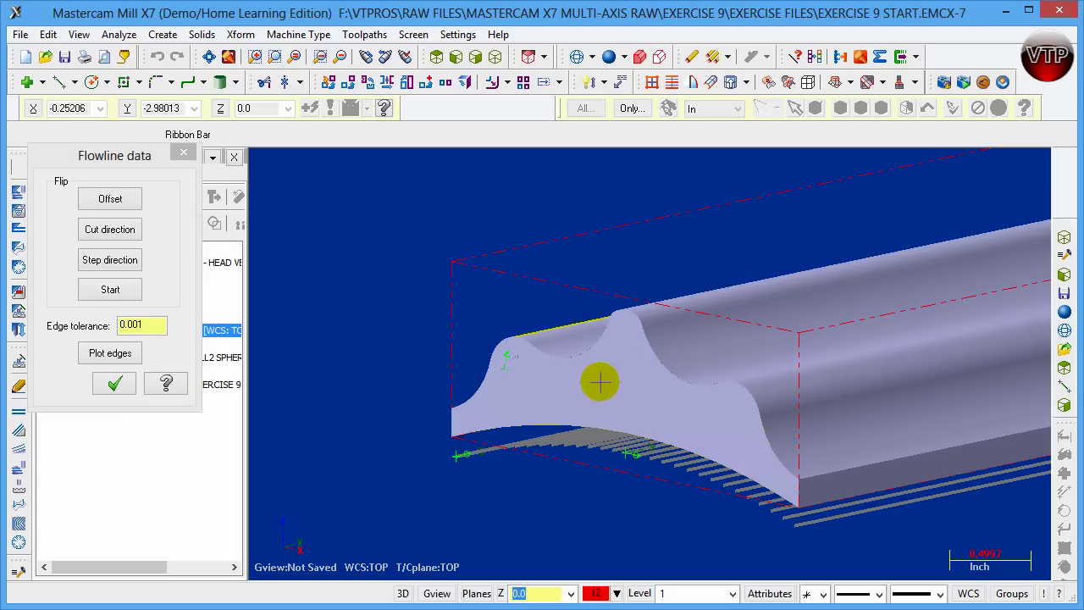
left_click(127, 198)
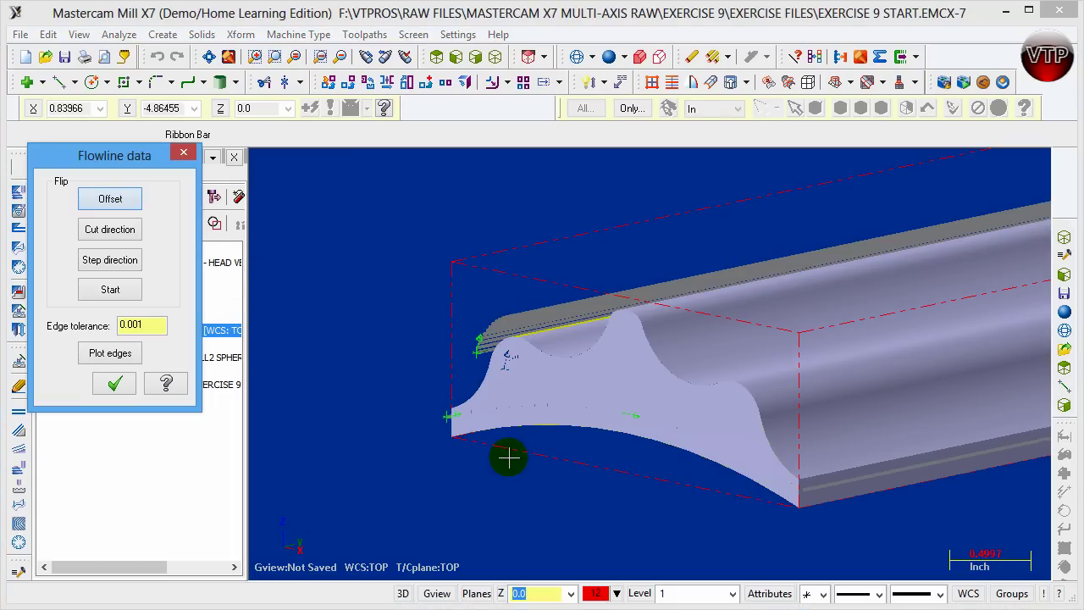
middle_click_drag(639, 358, 564, 525)
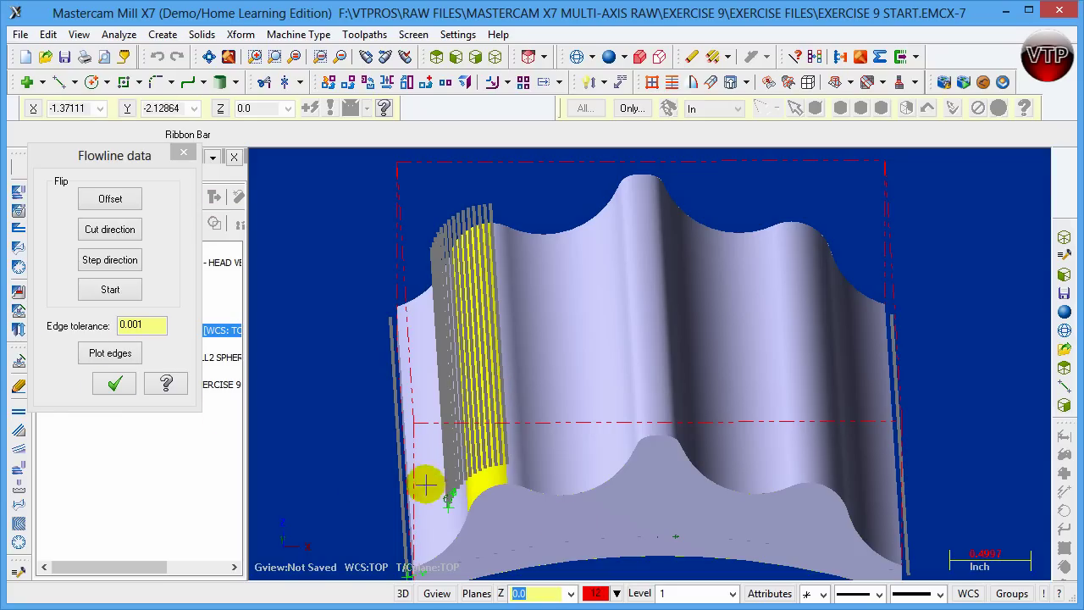
left_click(184, 151)
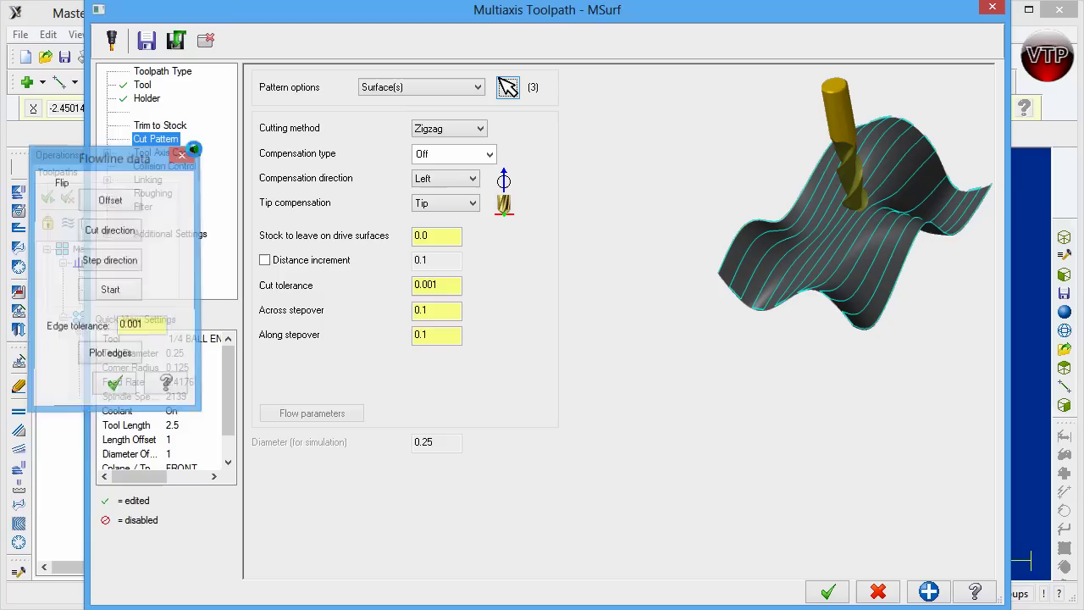
Step: Clear the tool pattern selection and pick only the two concave underside surfaces instead
left_click(508, 88)
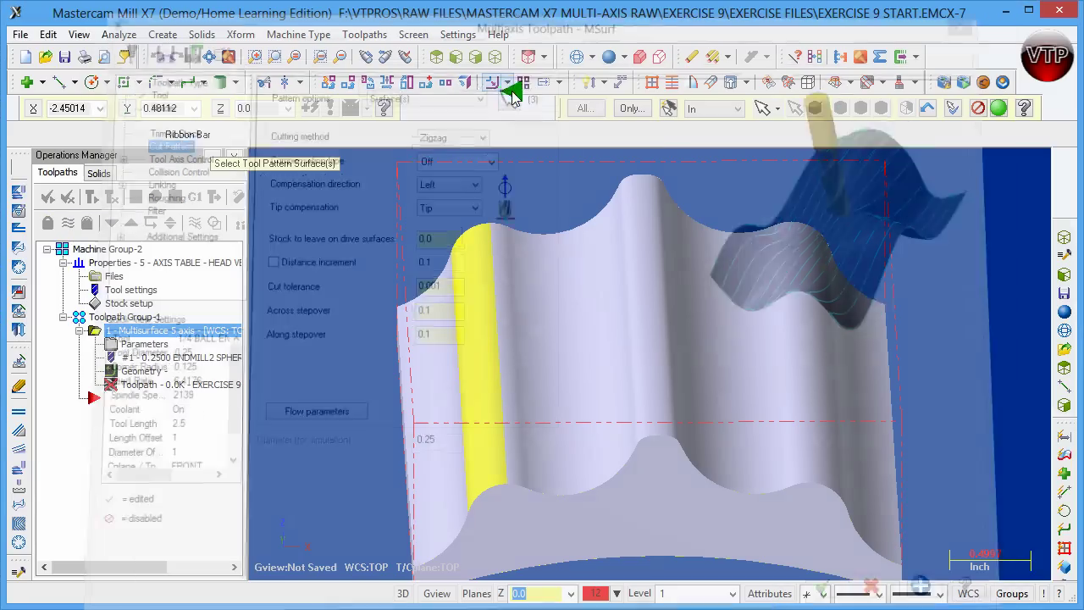
left_click(979, 110)
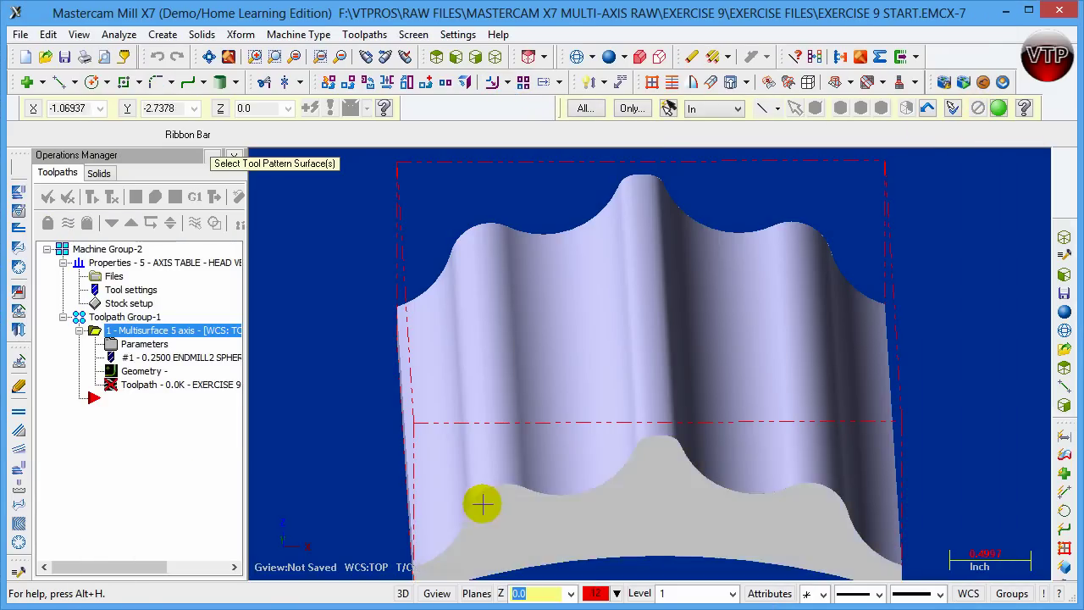
middle_click_drag(484, 484, 878, 342)
left_click(747, 479)
left_click(556, 450)
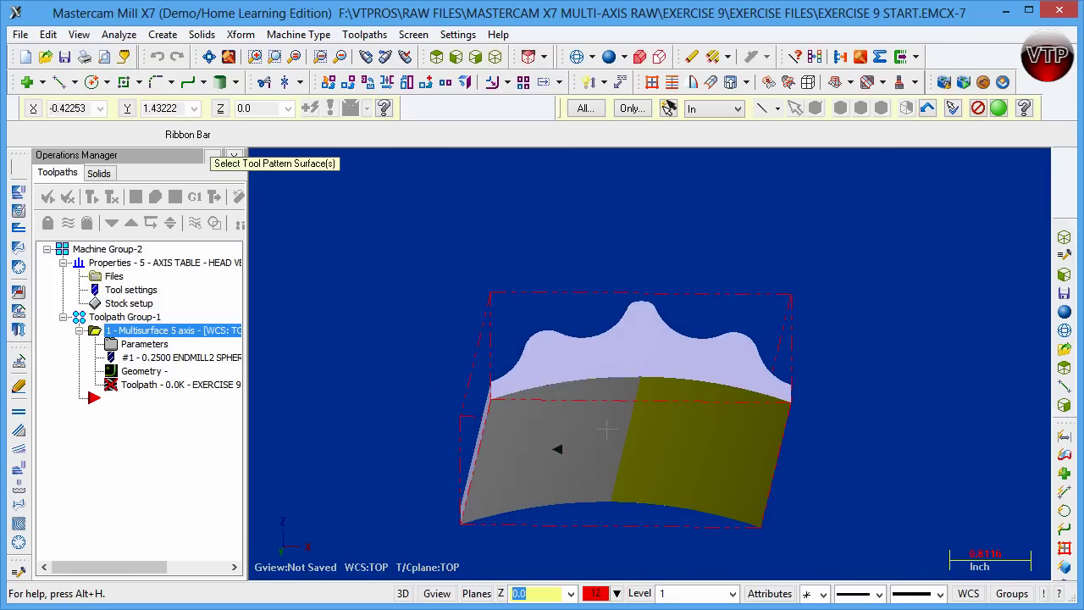
middle_click_drag(907, 251, 962, 258)
left_click(998, 112)
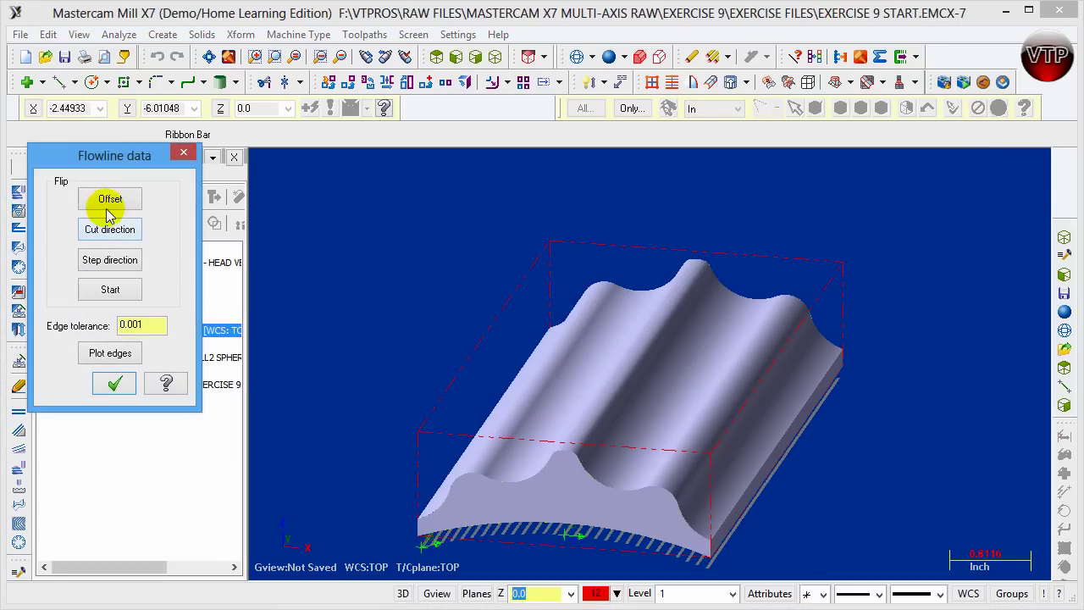
Step: In wireframe display, flip the flowline offset and change the cut direction to run across the part's width, accepting the flowline data
left_click(110, 203)
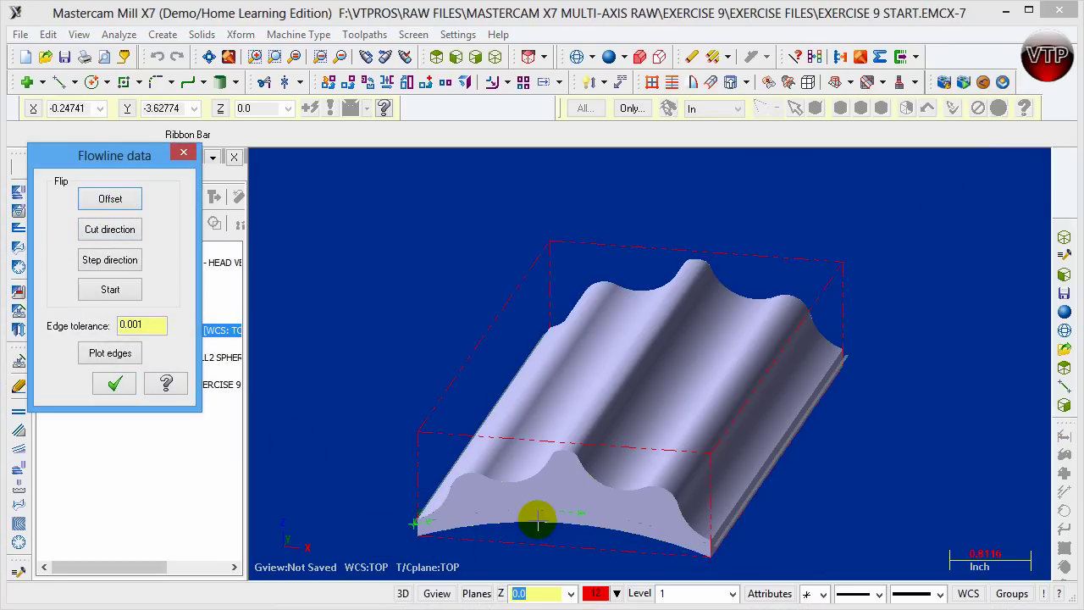
left_click(578, 56)
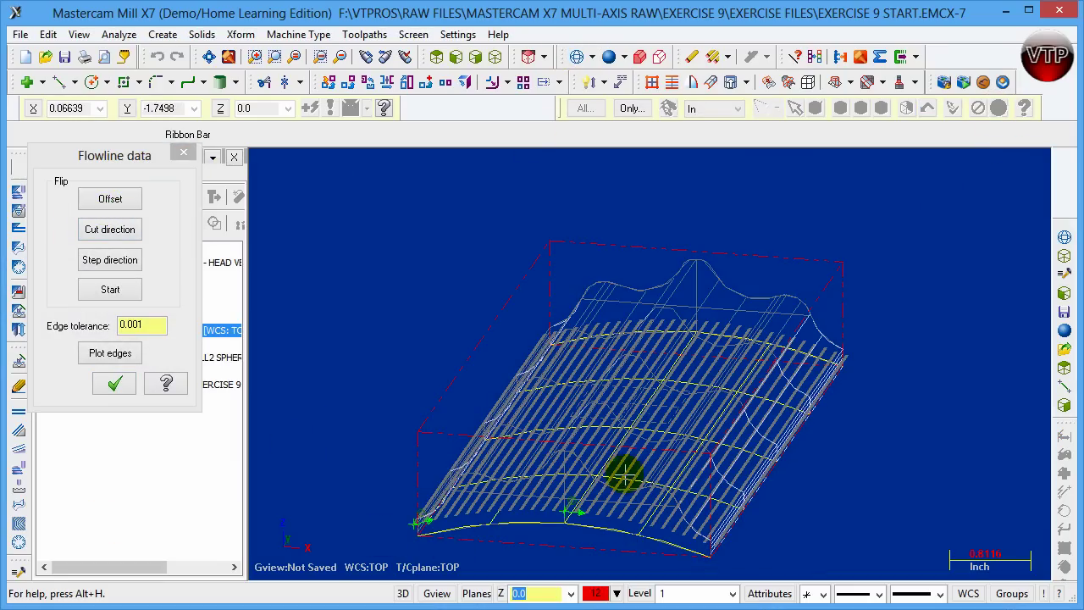
scroll(637, 500, "up", 2)
scroll(637, 500, "up", 1)
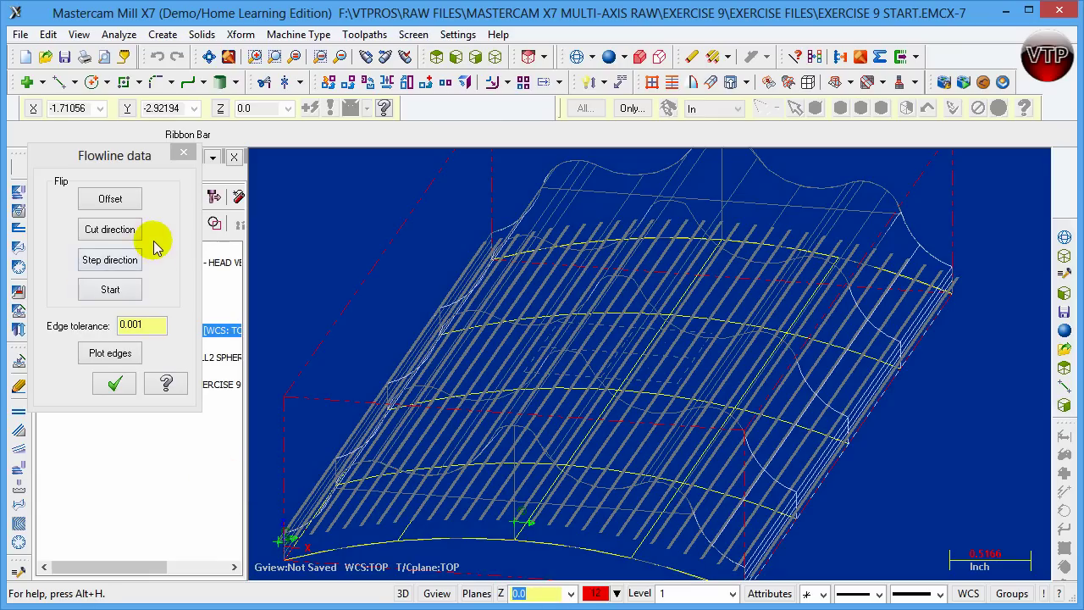
left_click(127, 240)
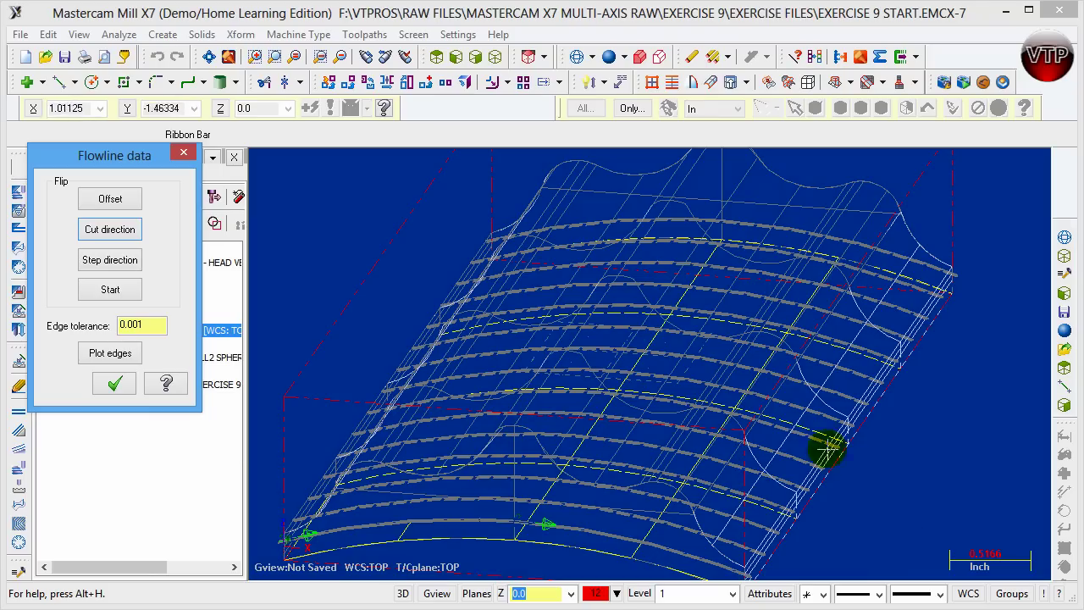
left_click(106, 386)
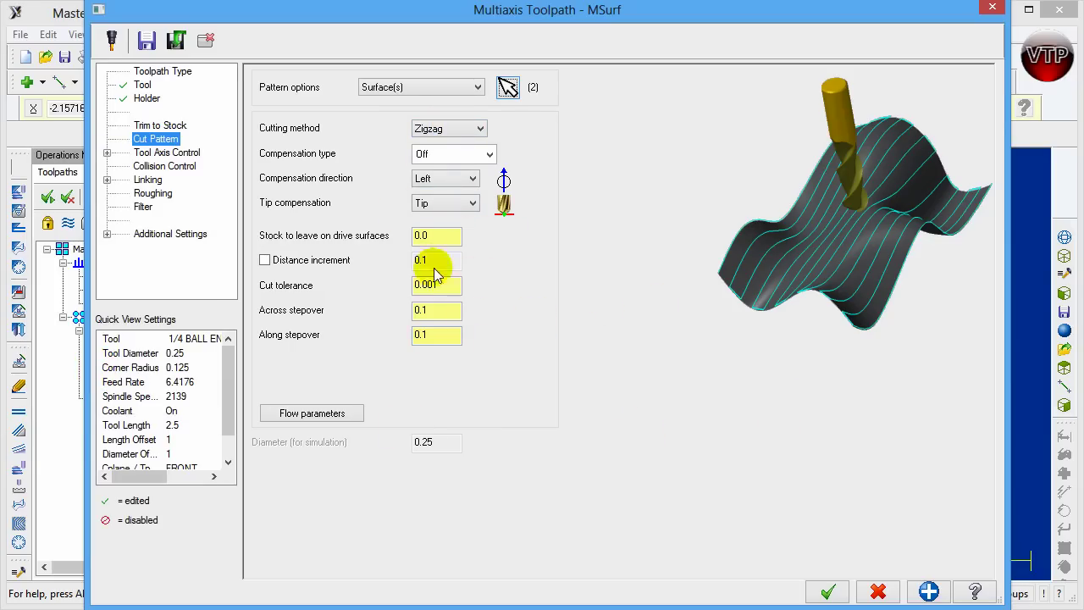
Step: In the cut pattern, set compensation to Computer, stock to leave on drive surfaces to 0.025, and across and along stepovers to 0.05
left_click(460, 158)
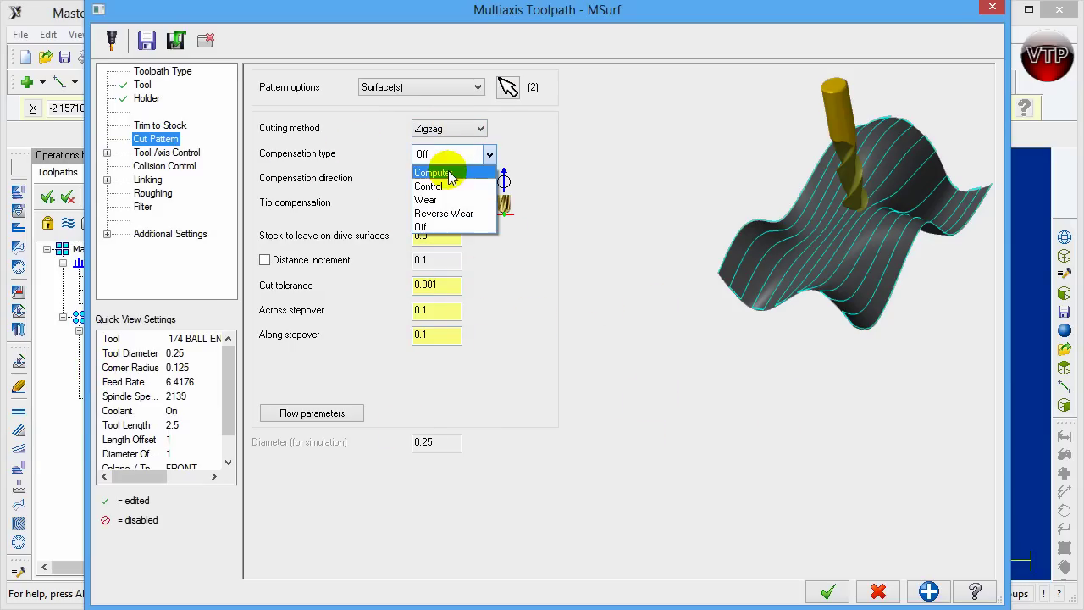
left_click(449, 176)
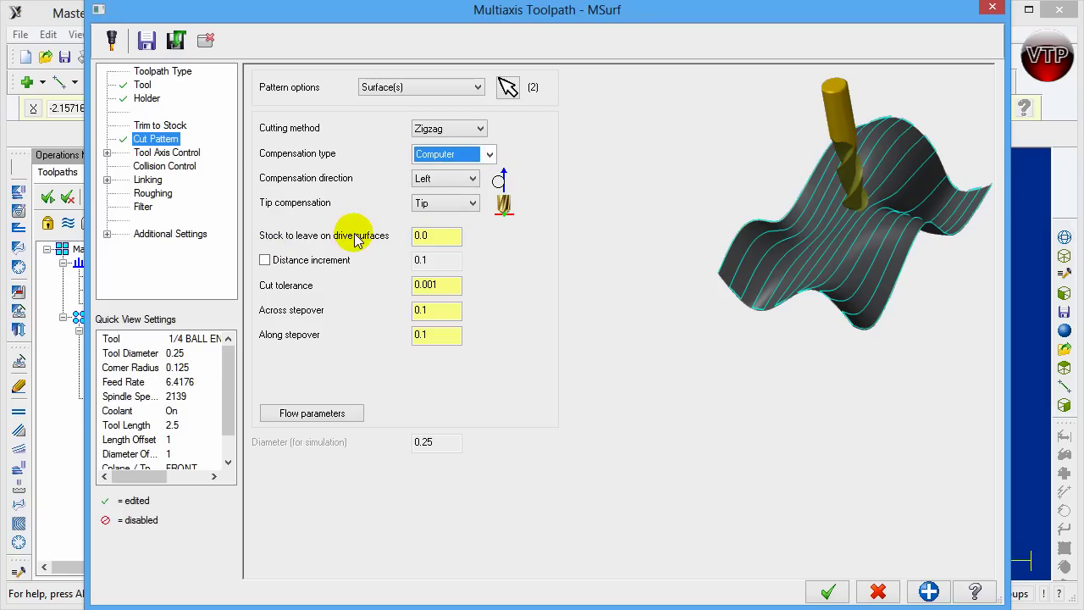
left_click(444, 239)
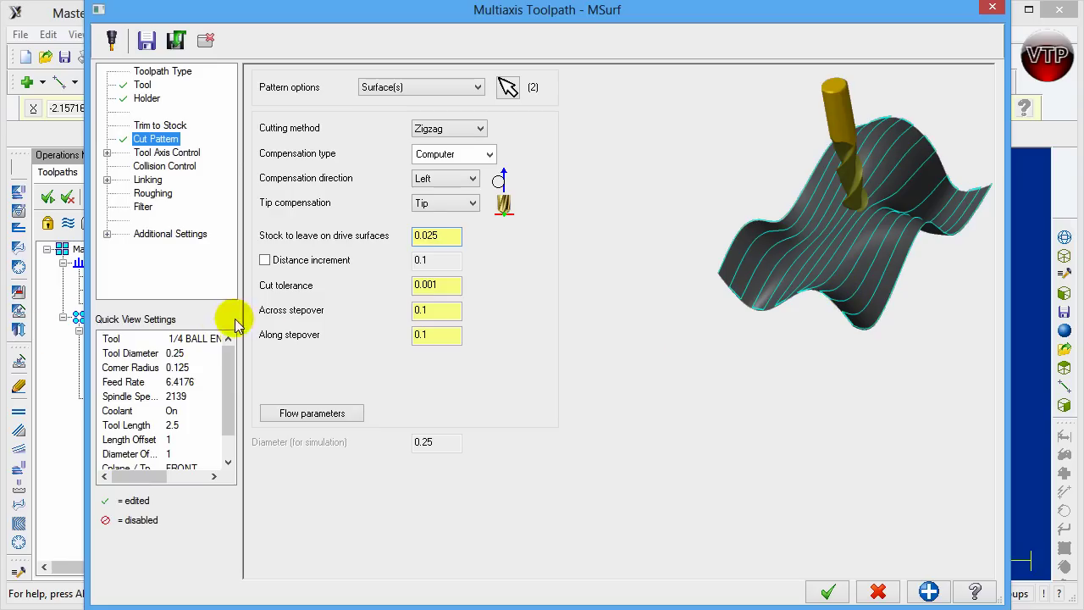
left_click(435, 312)
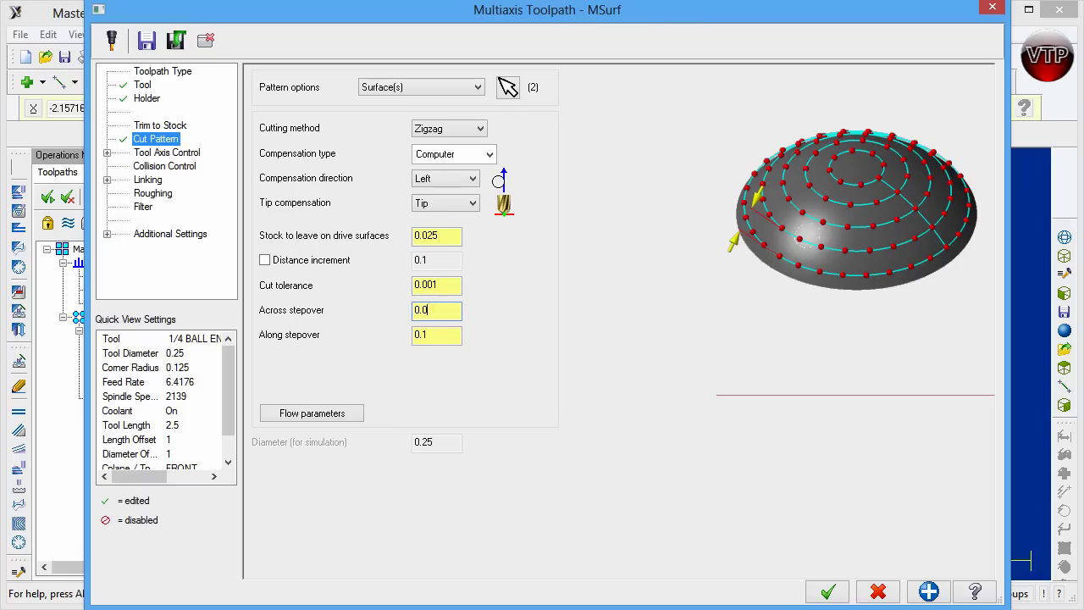
left_click_drag(422, 333, 464, 337)
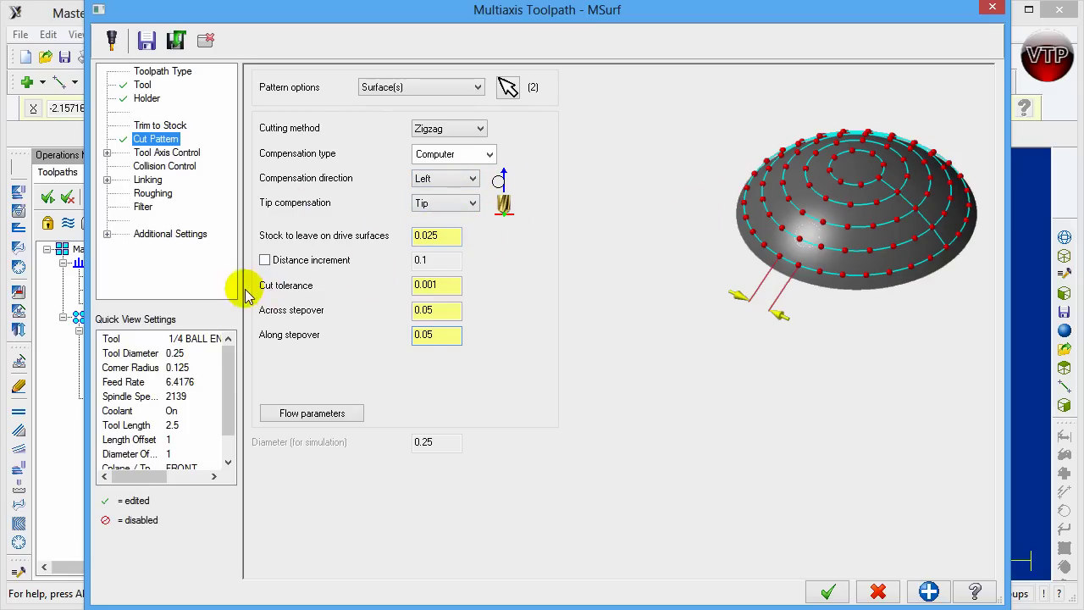
Step: Set the toolpath's tool axis control method to Chain
left_click(173, 155)
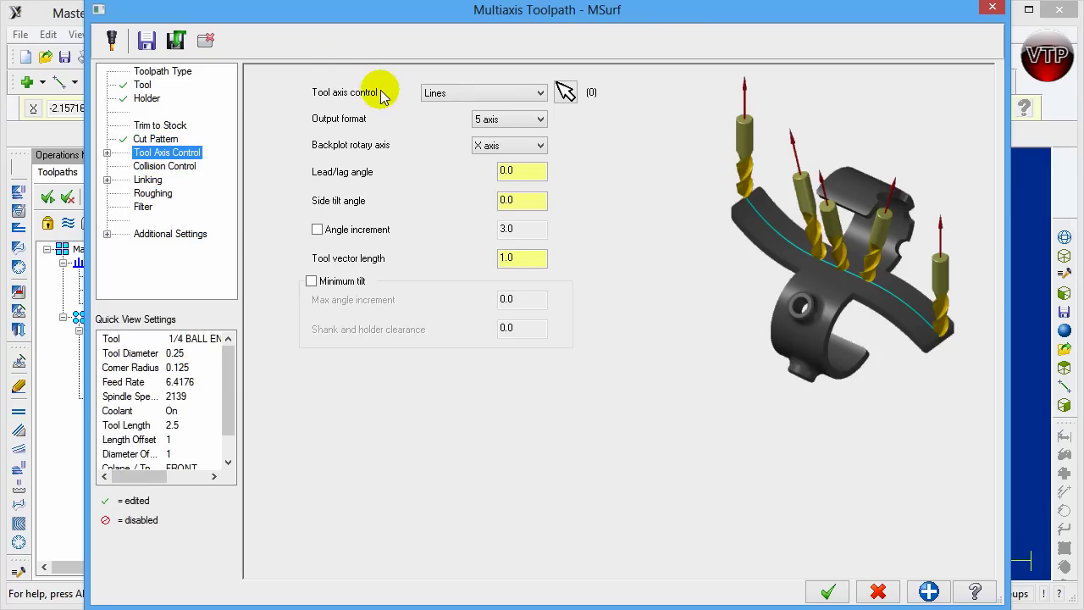
left_click(479, 95)
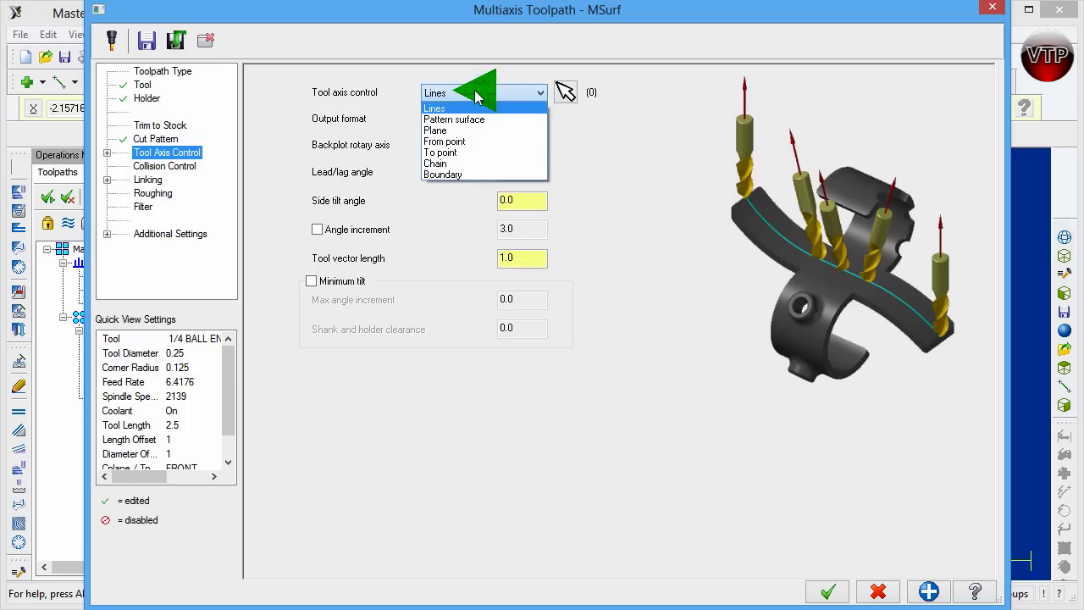
left_click(437, 164)
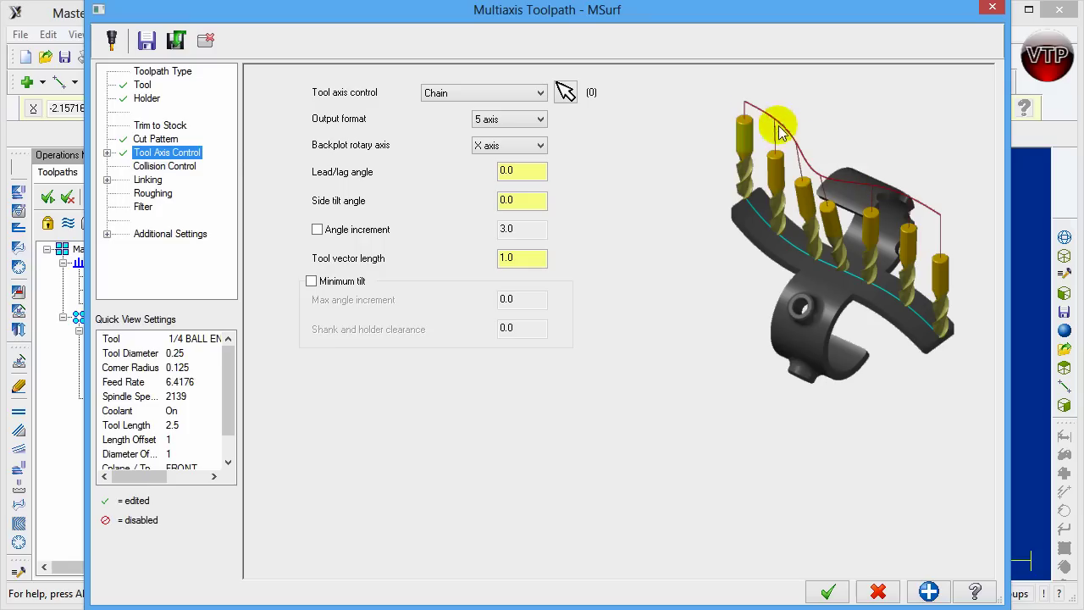
Step: Add the straight red line above the part as the tool axis chain, using the entire chain per surface
left_click(565, 93)
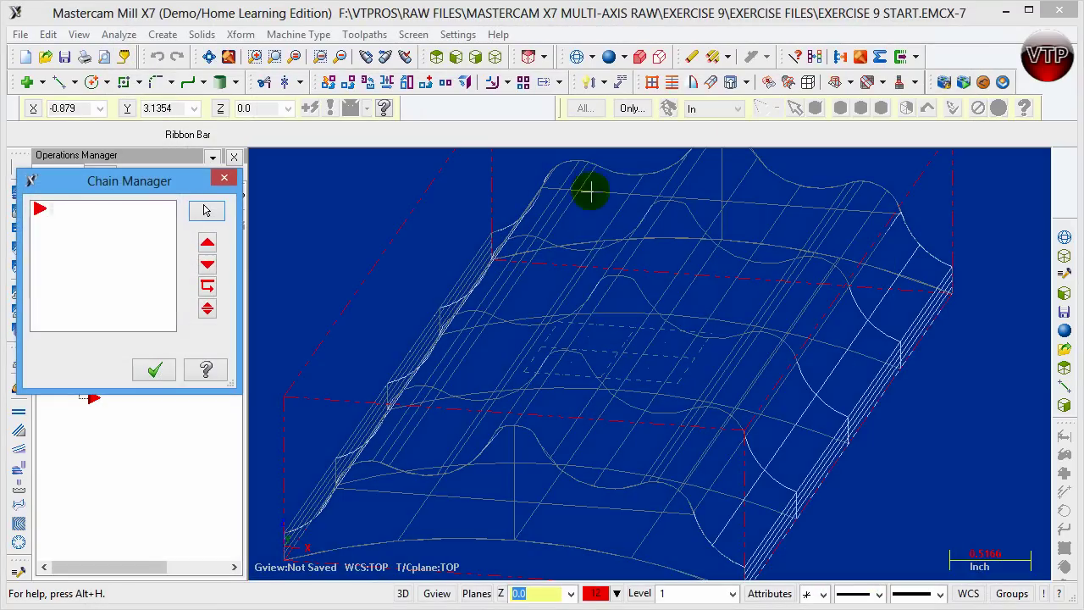
scroll(489, 302, "down", 3)
middle_click_drag(520, 150, 611, 179)
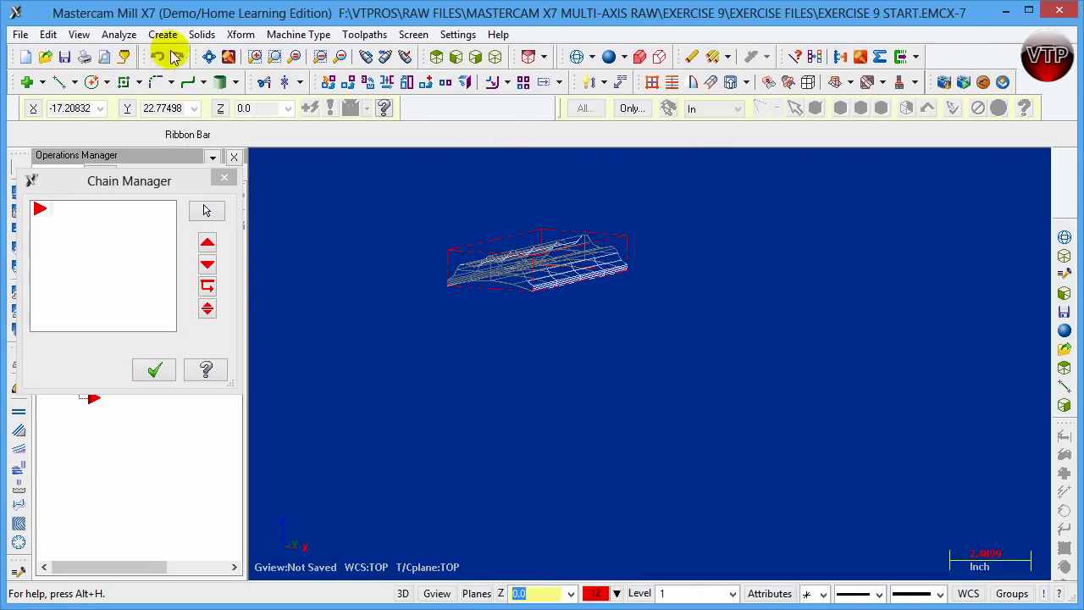
scroll(634, 282, "up", 3)
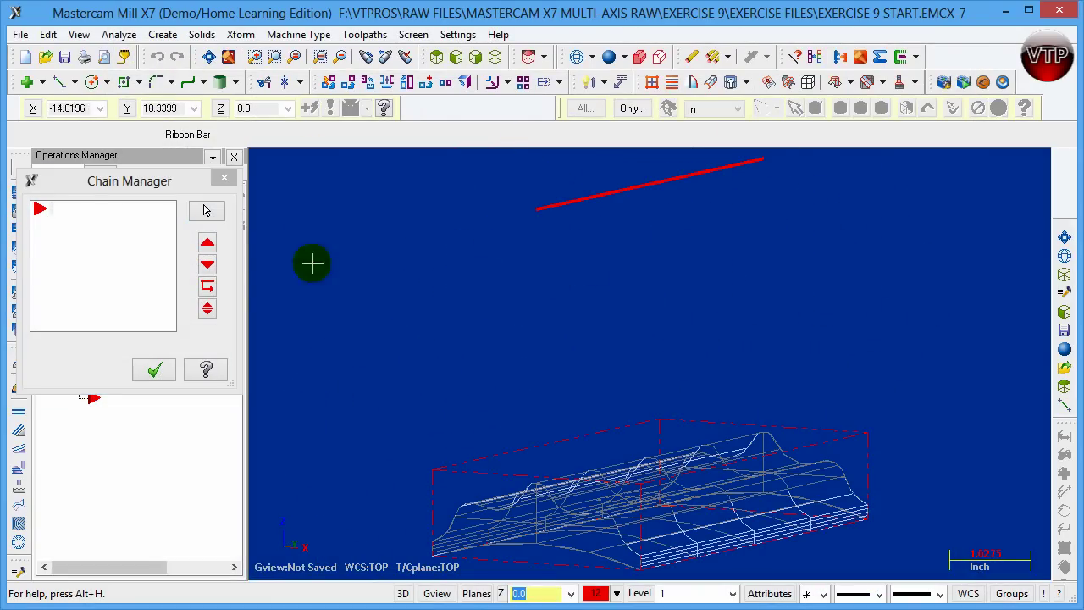
right_click(63, 214)
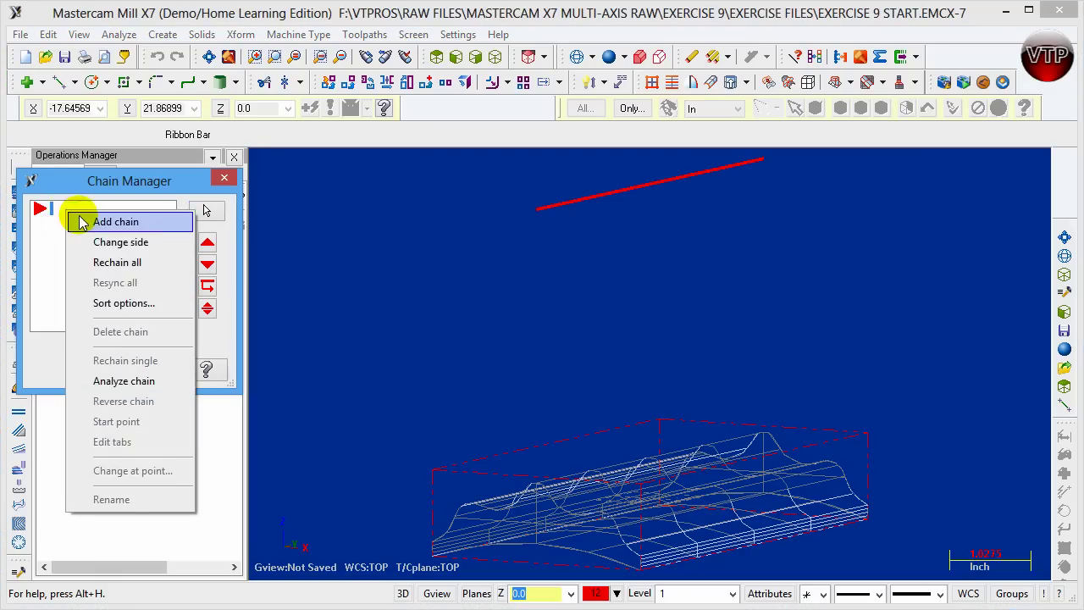
left_click(108, 218)
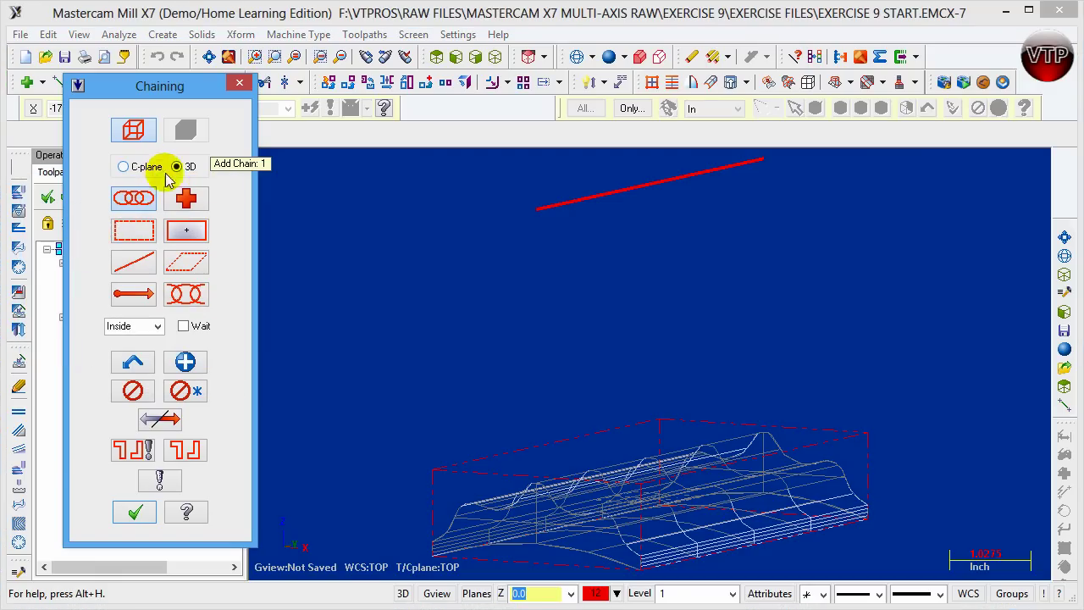
left_click(546, 208)
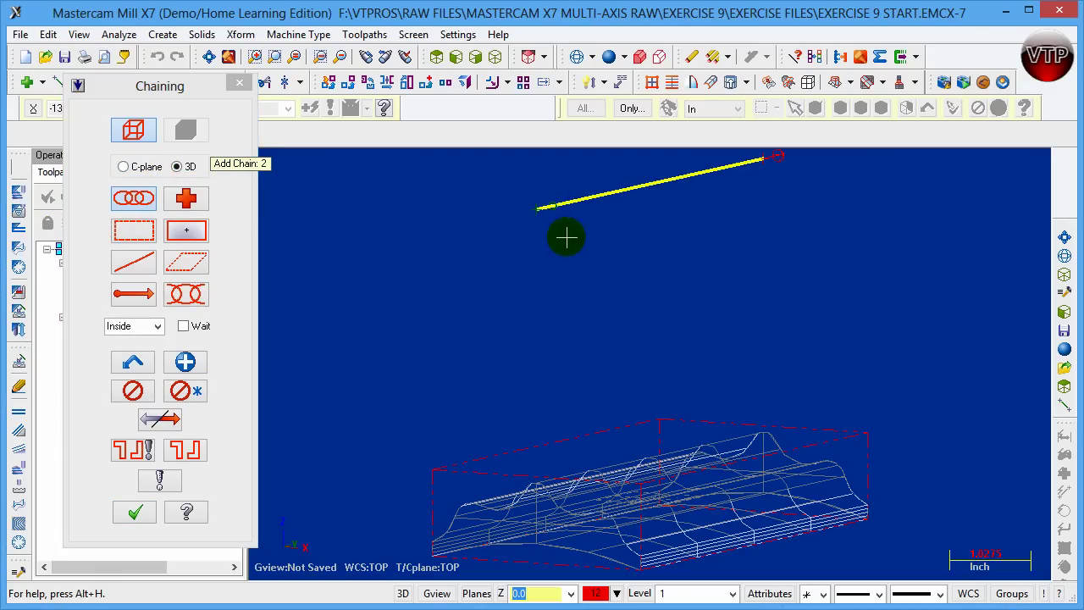
left_click(135, 514)
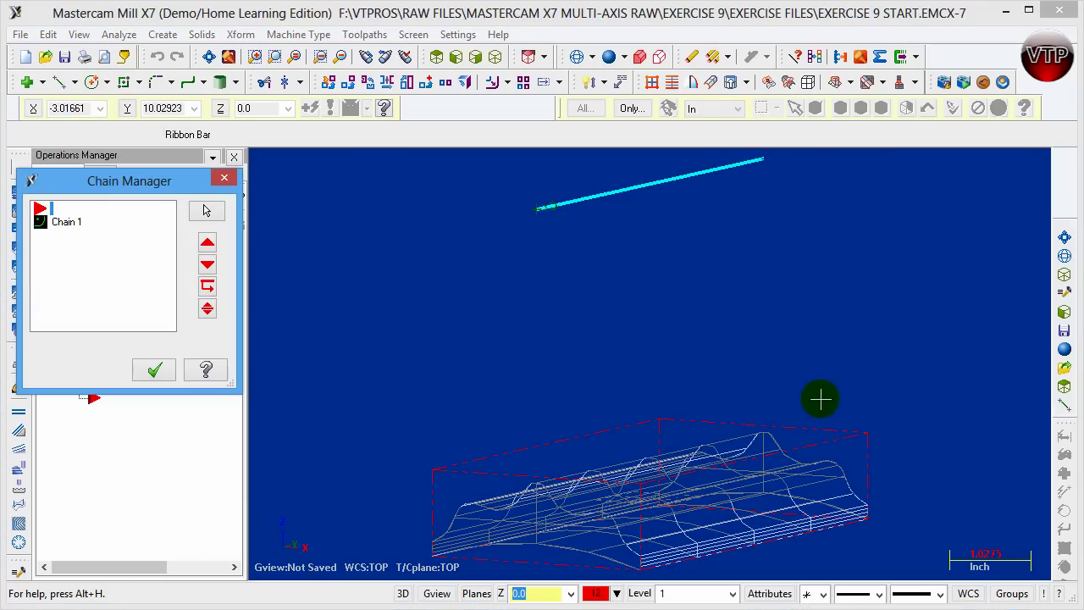
left_click(152, 368)
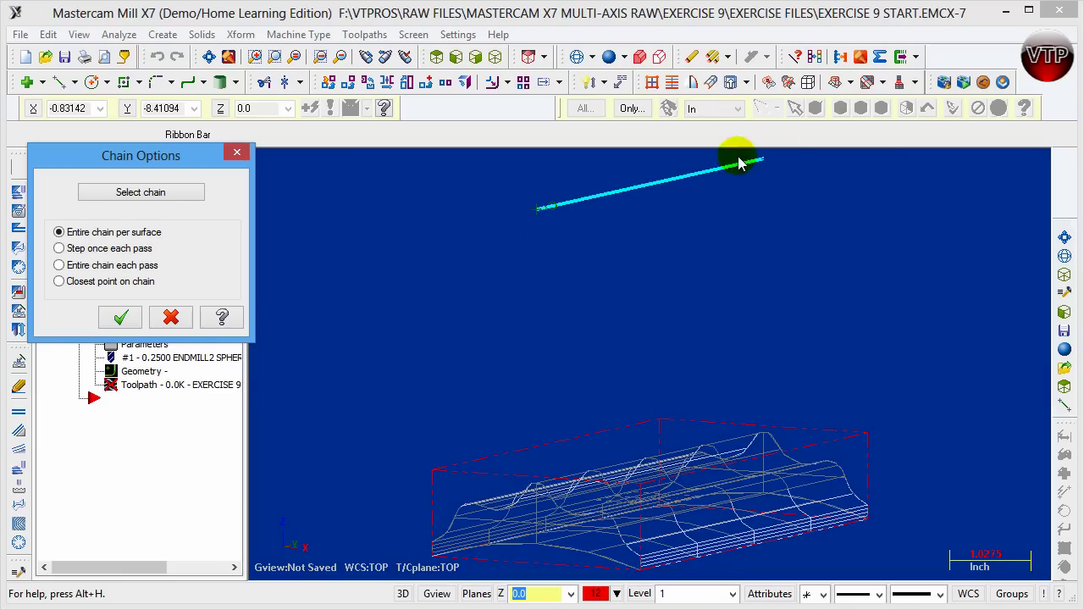
left_click(119, 316)
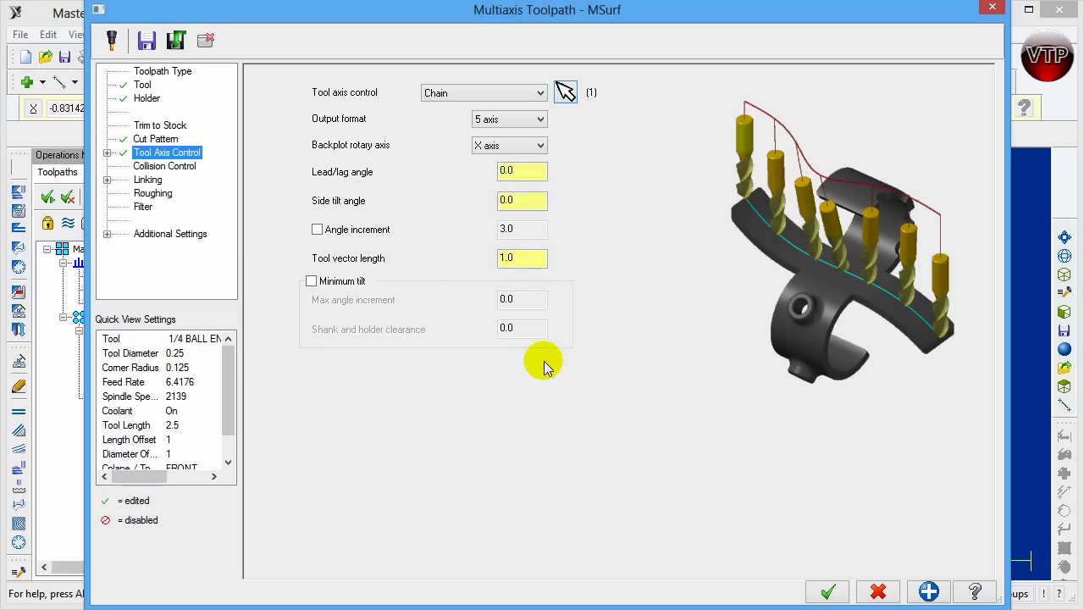
Step: Start selecting collision control compensation surfaces, showing the part shaded in the isometric view
left_click(160, 169)
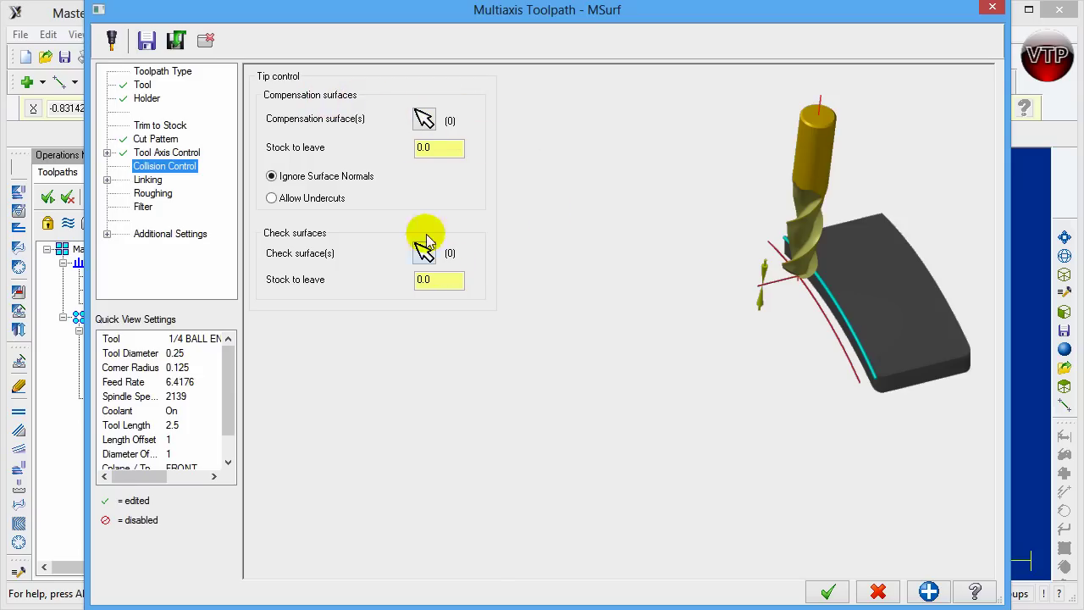
left_click(423, 122)
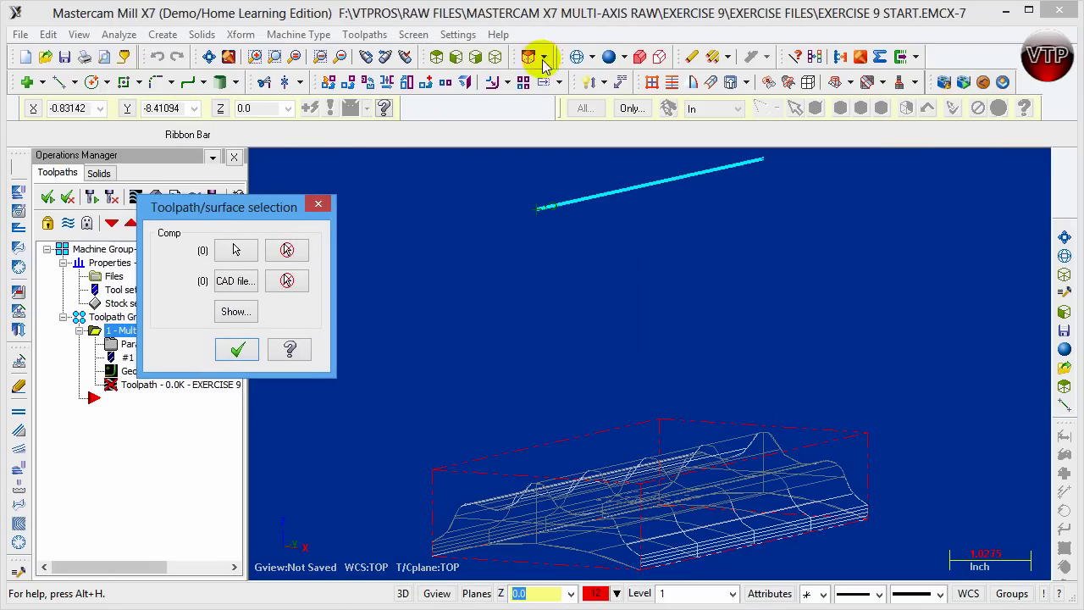
left_click(236, 251)
left_click(607, 56)
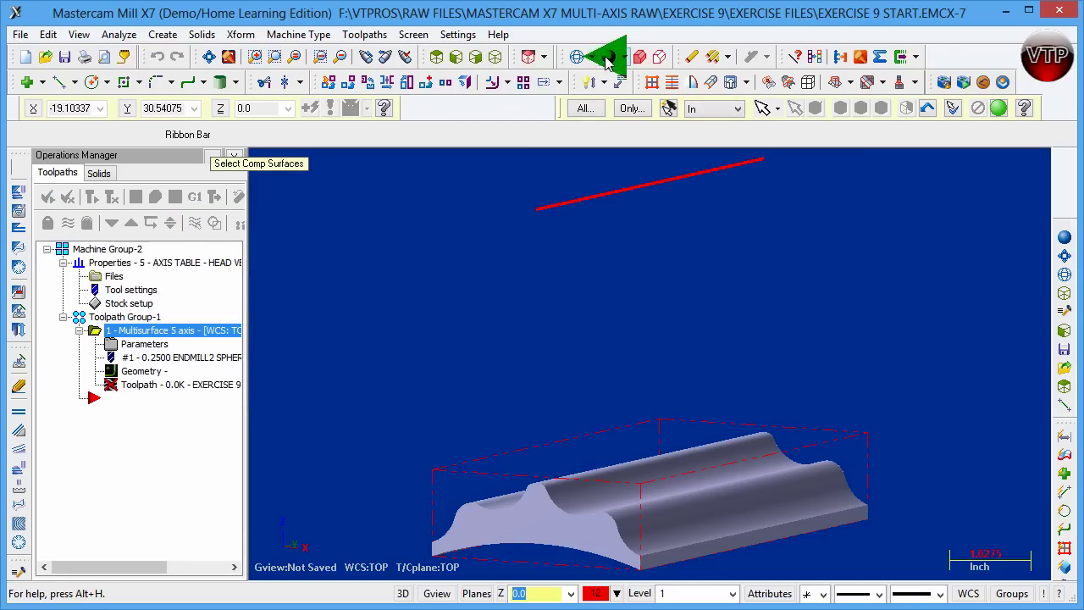
scroll(898, 453, "up", 2)
scroll(770, 503, "down", 4)
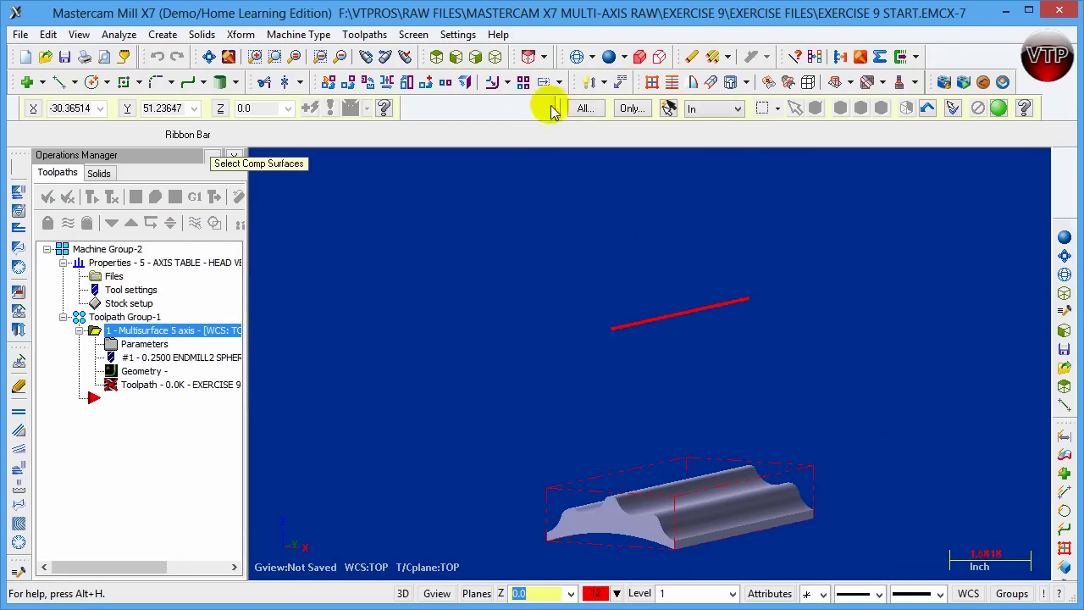
left_click(209, 57)
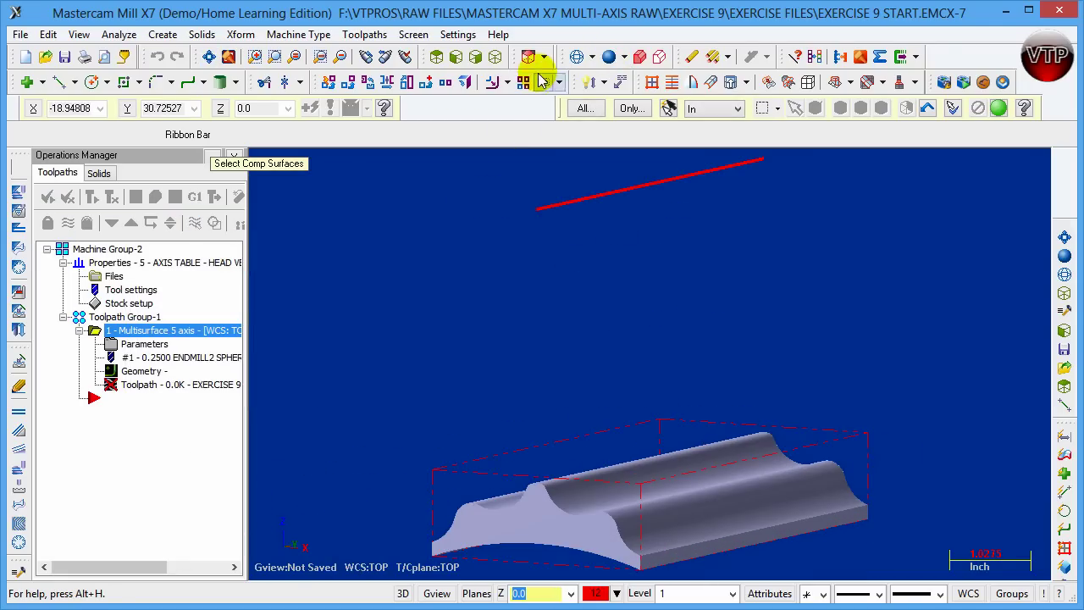
left_click(497, 58)
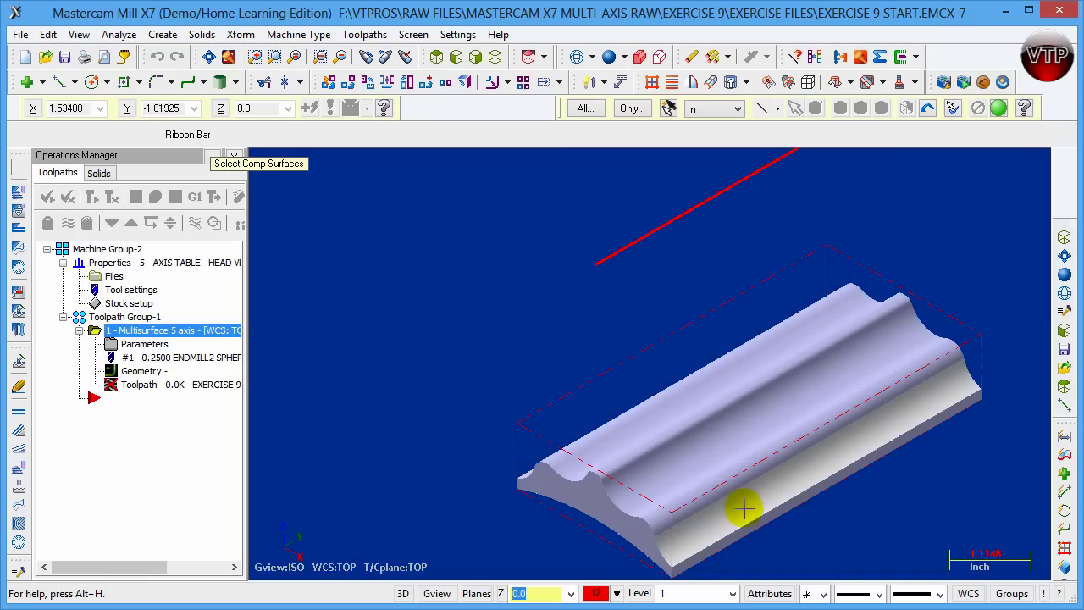
Step: Pick all seven contoured top surfaces of the moulding as compensation surfaces and accept the selection
left_click(735, 481)
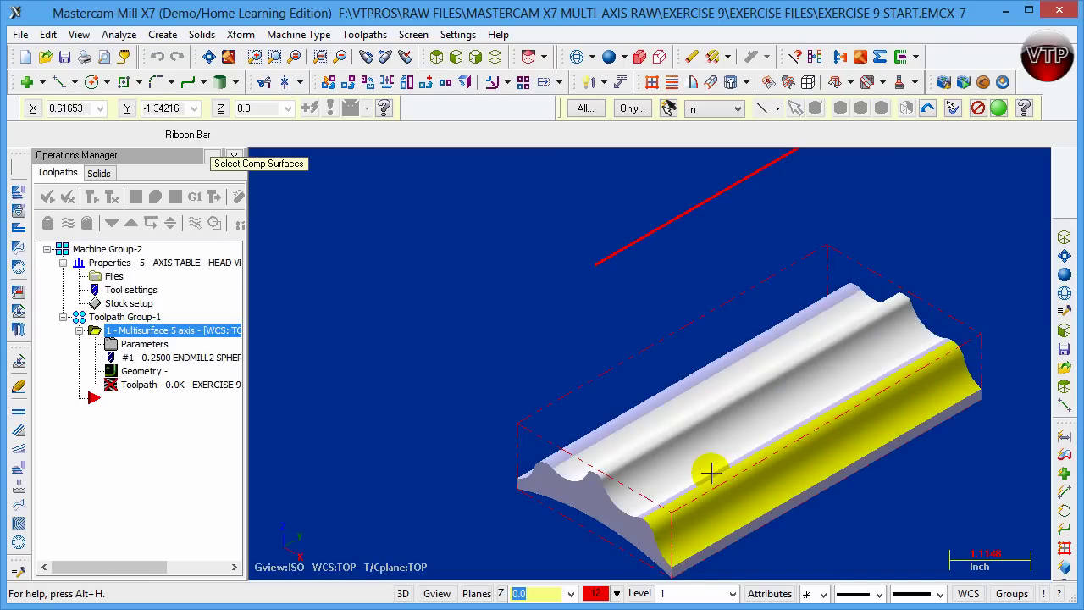
left_click(703, 468)
left_click(551, 463)
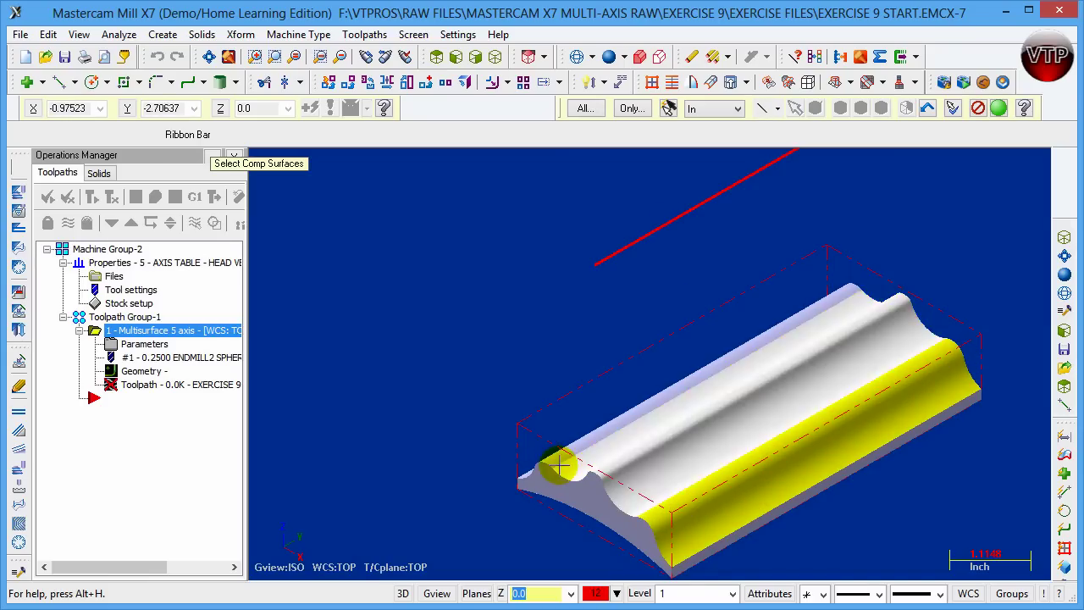
mouse_move(562, 460)
middle_mouse_down()
mouse_move(604, 462)
mouse_move(582, 414)
mouse_move(678, 419)
mouse_move(649, 317)
mouse_move(828, 540)
middle_mouse_up()
scroll(891, 520, "down", 2)
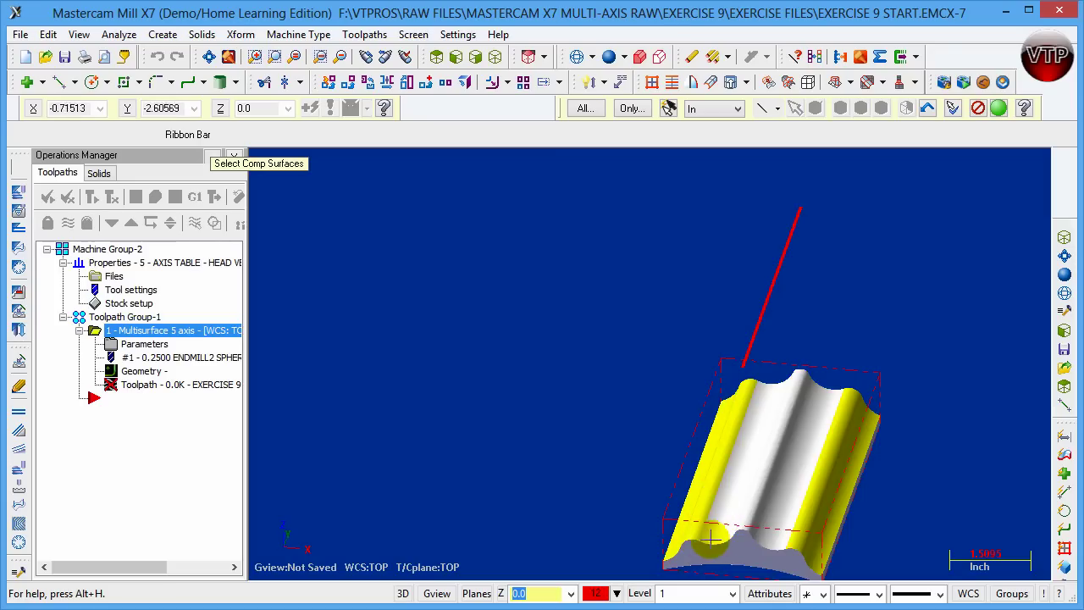
scroll(774, 536, "up", 5)
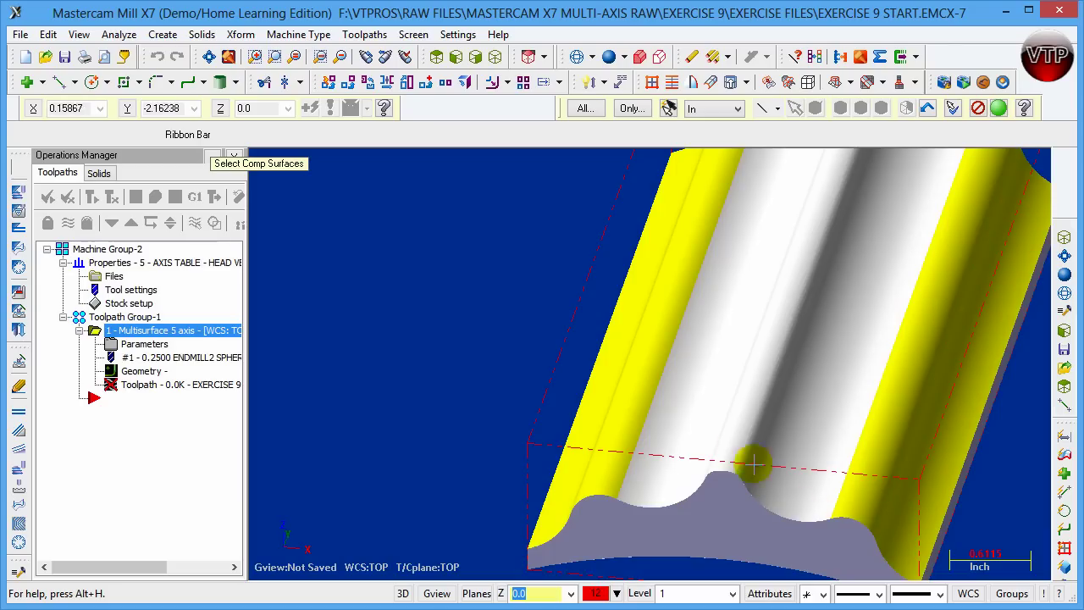
left_click(998, 110)
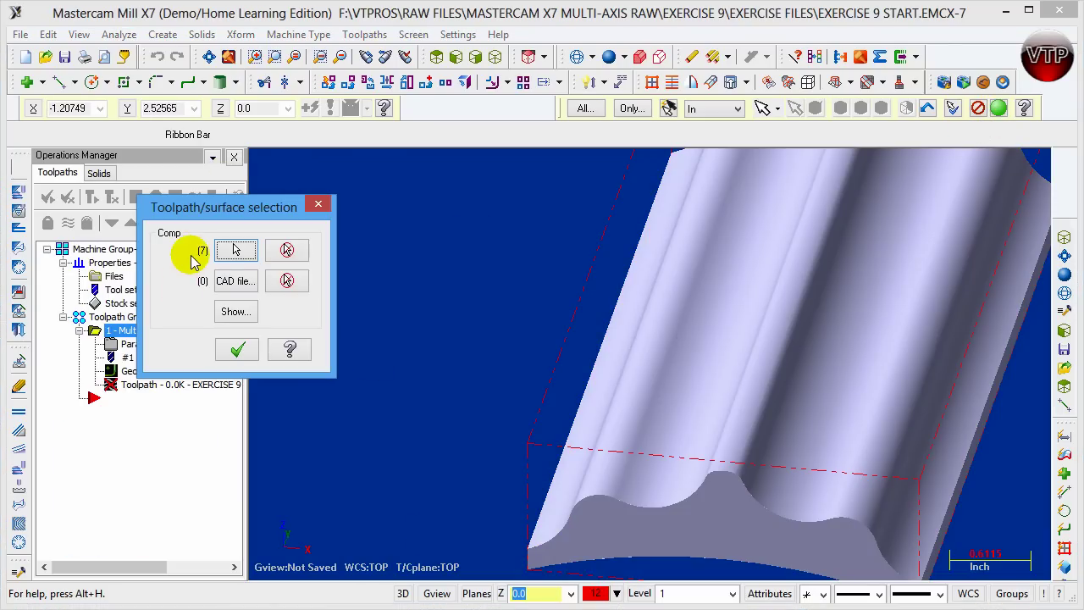
left_click(237, 349)
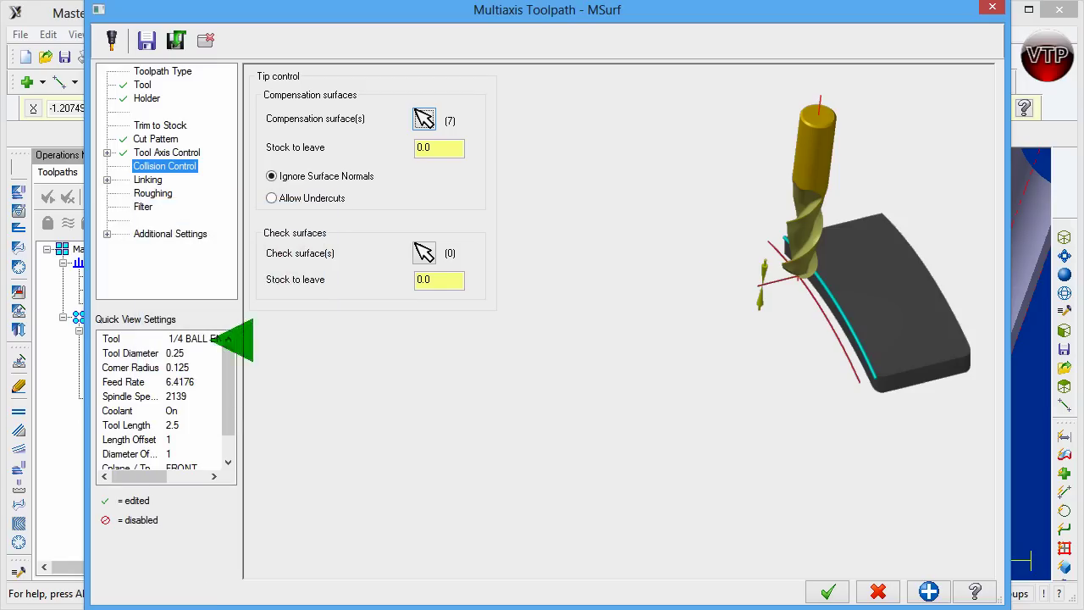
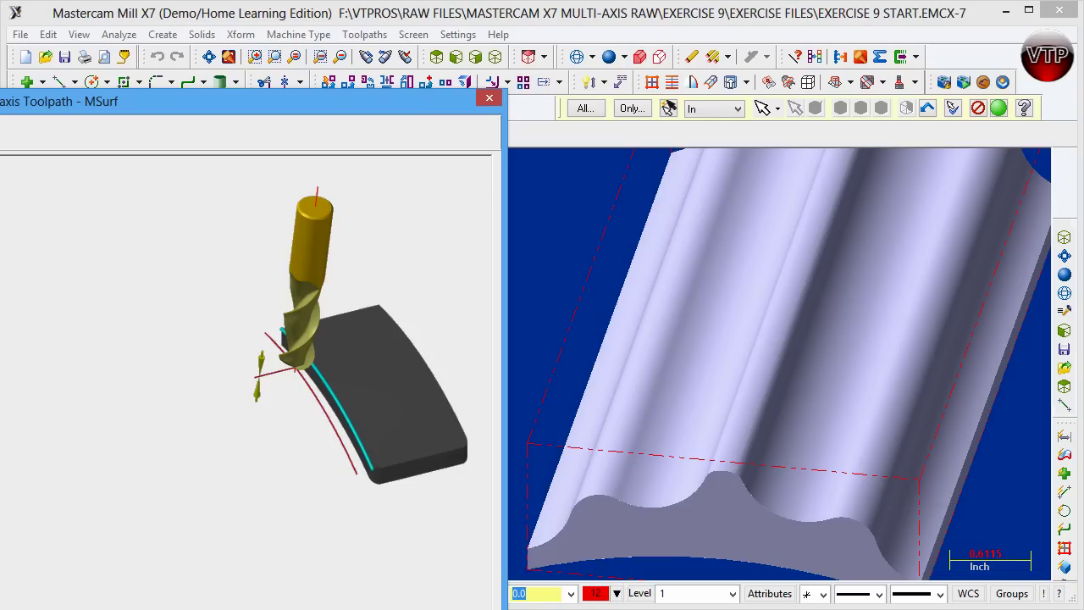
Step: In the linking parameters, set the retract height to 3 and the feed plane to 2.0
left_click(363, 113)
left_click_drag(362, 113, 866, 20)
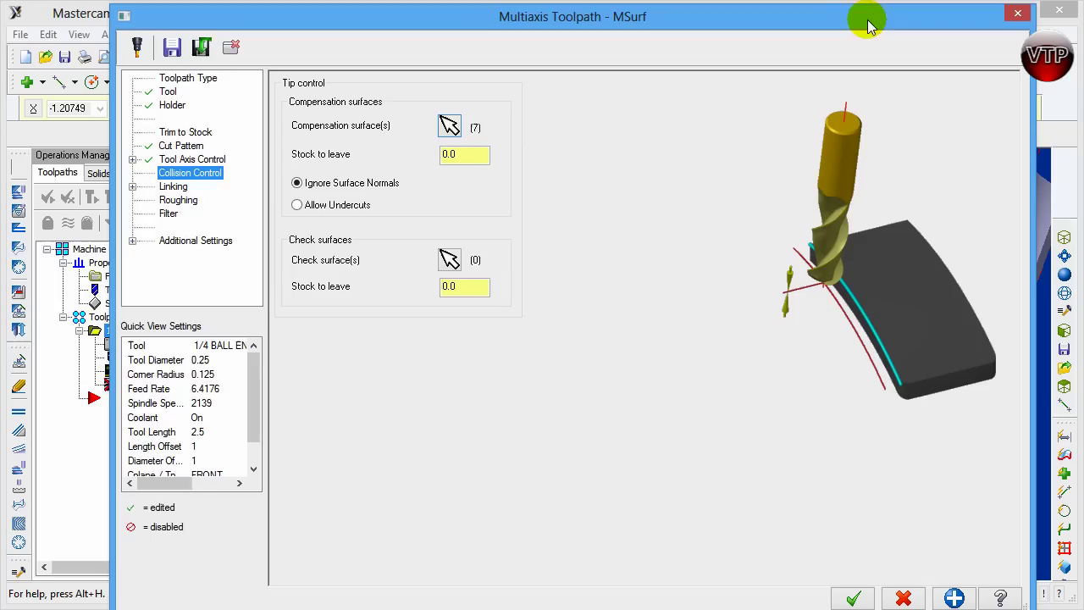
left_click(179, 189)
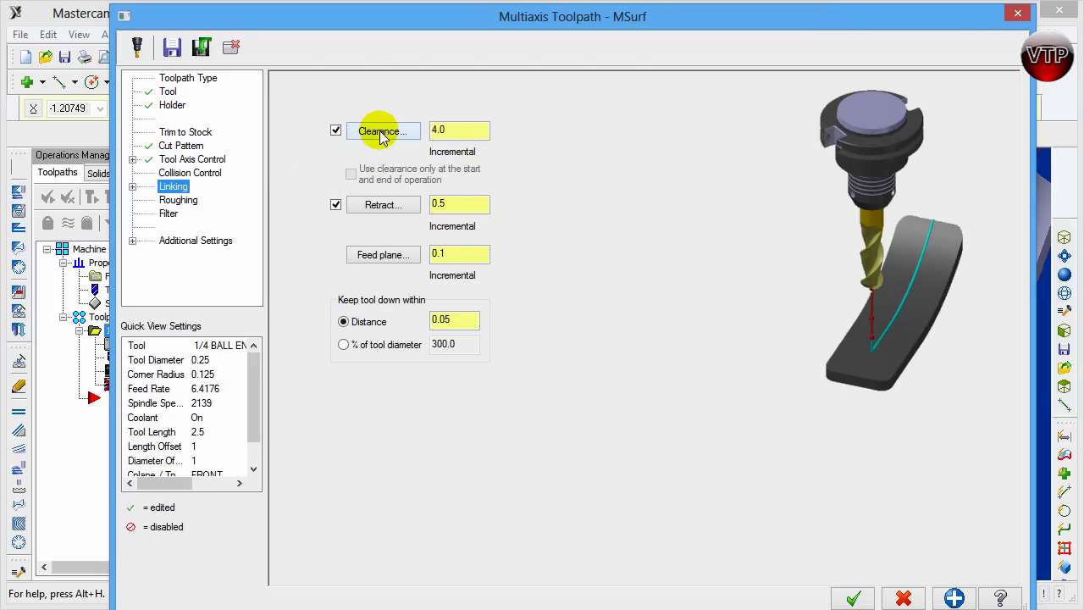
left_click(477, 131)
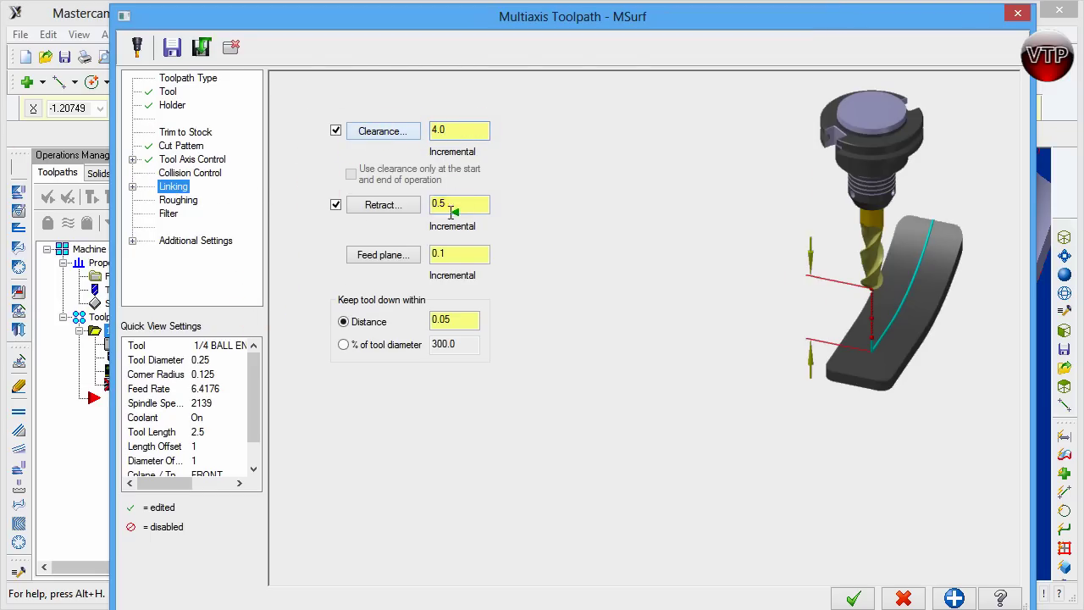
left_click(456, 207)
type("3")
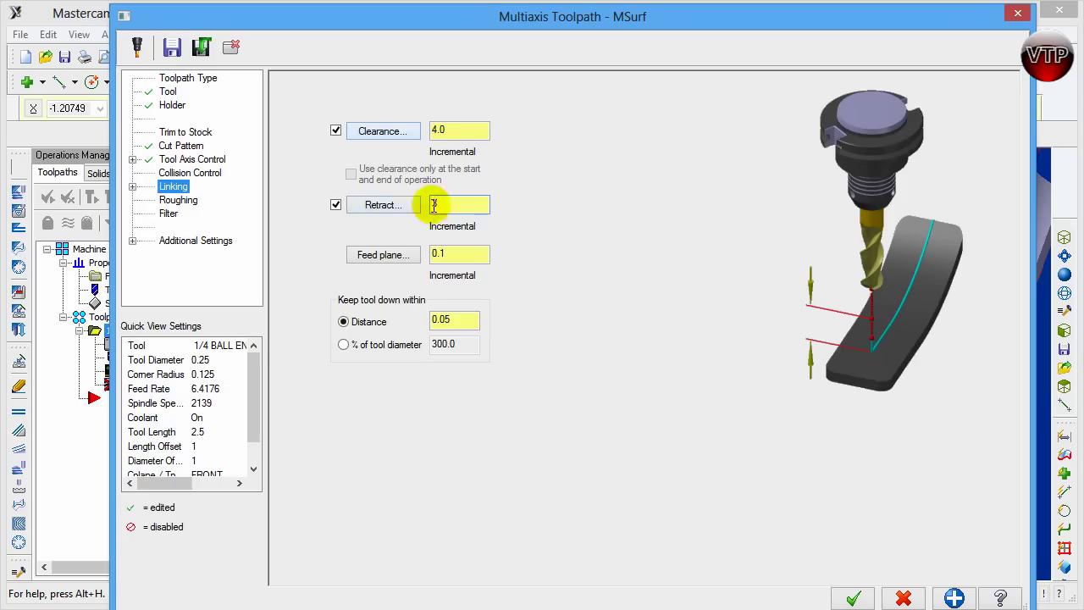
left_click(415, 252)
type("2")
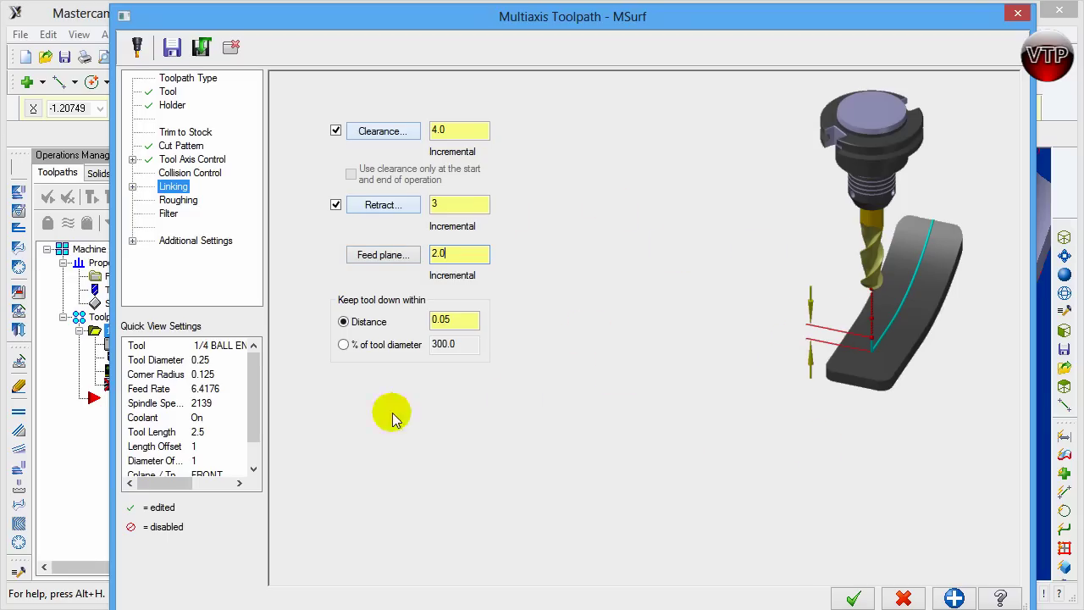
Step: Keep the tool down within 300% of tool diameter, and enable an entry curve with length and thickness at 100%
left_click(344, 345)
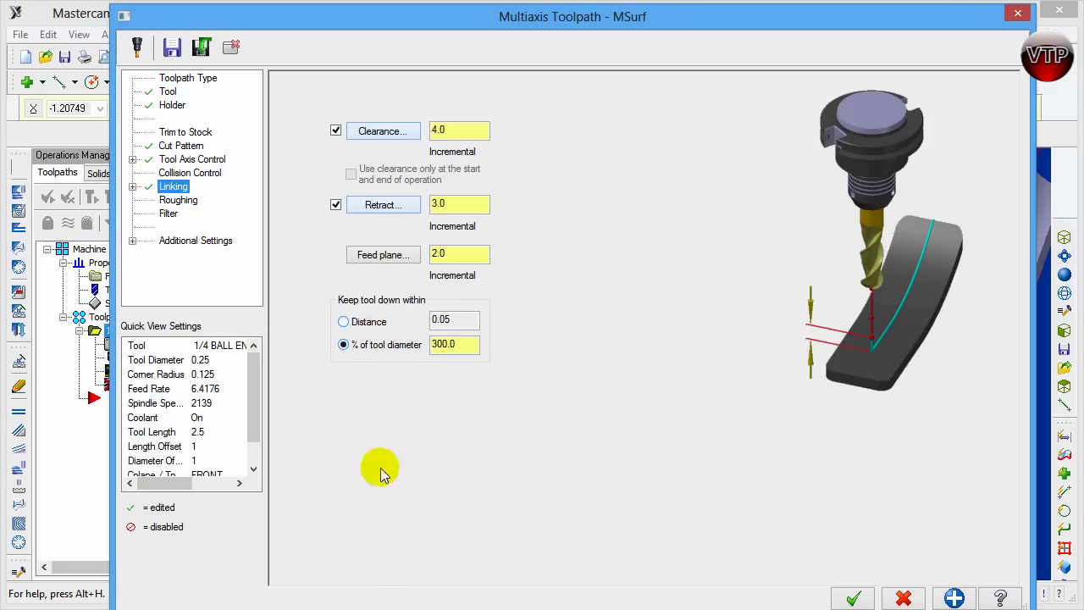
left_click(132, 187)
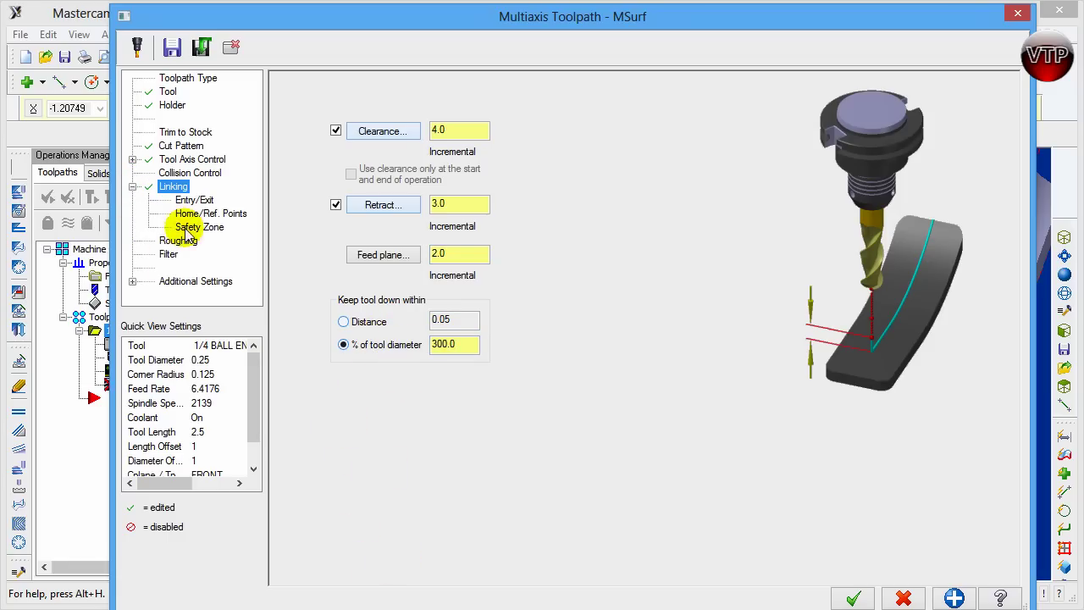
left_click(188, 200)
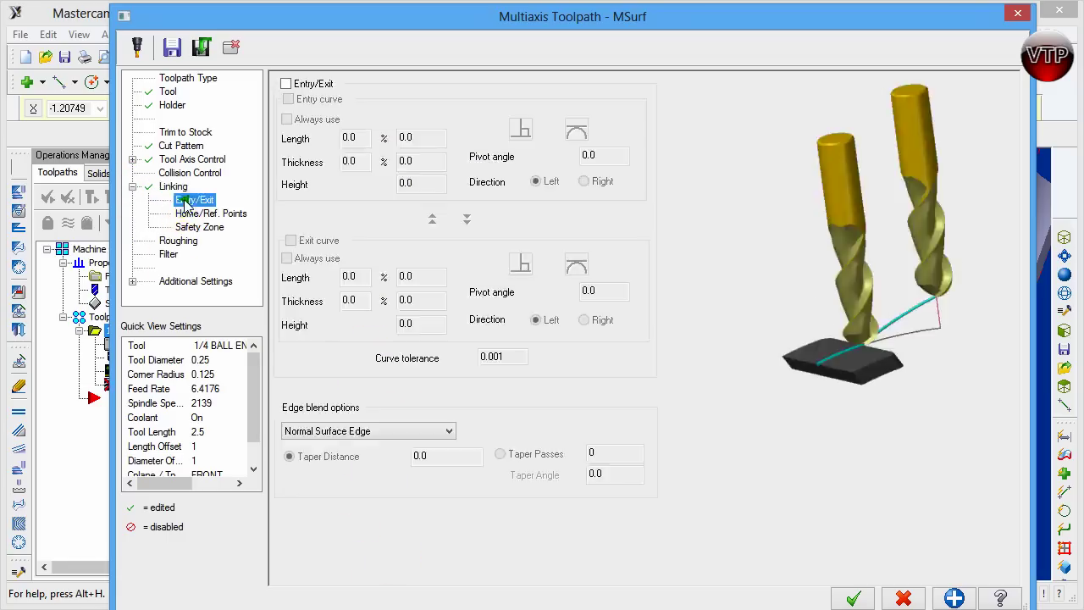
left_click(286, 86)
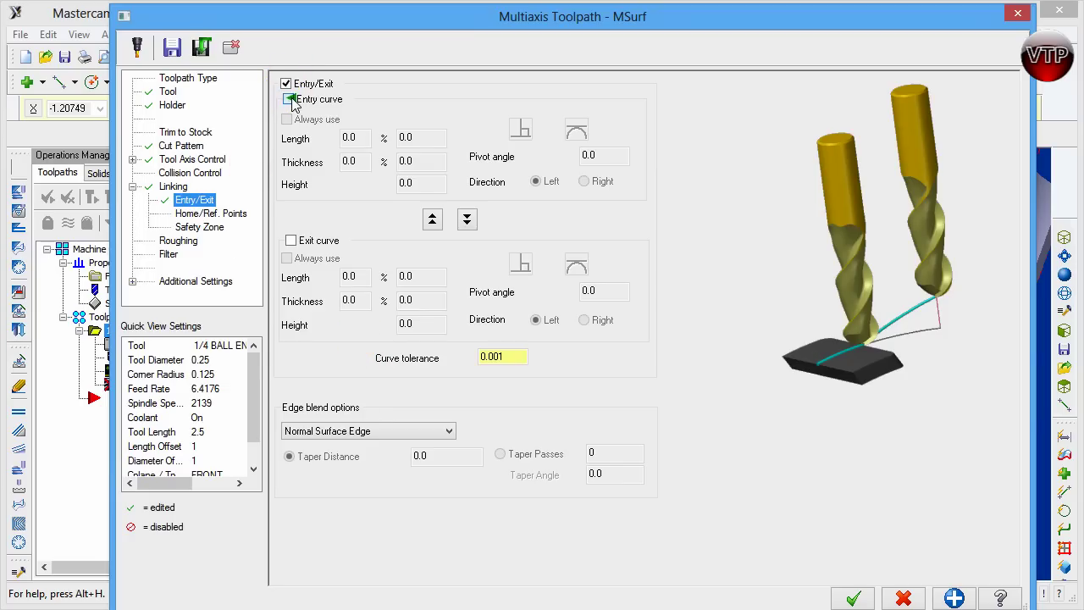
left_click(289, 99)
left_click(349, 137)
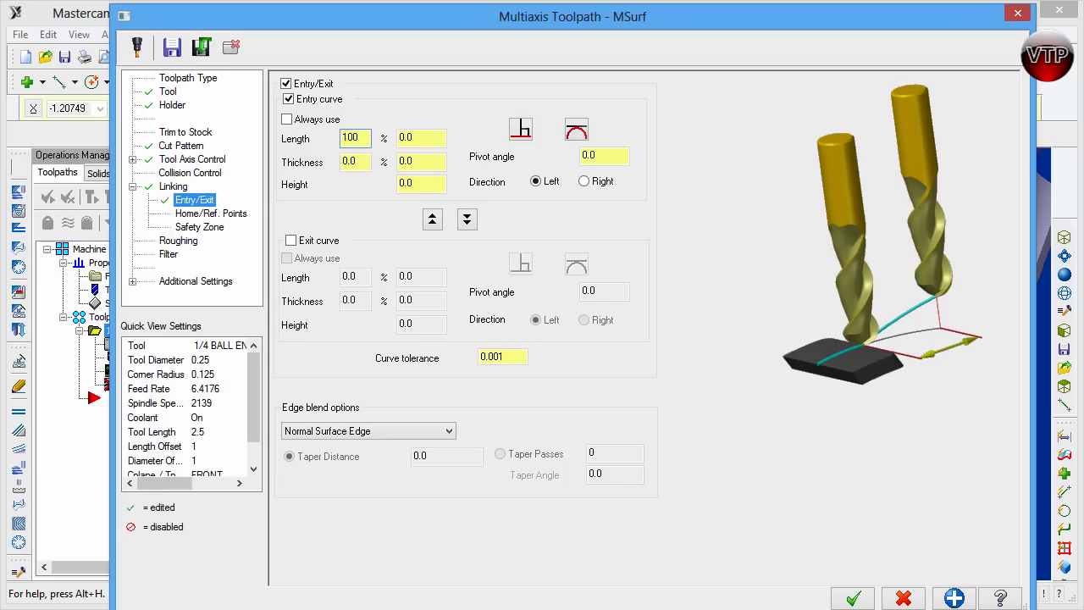
key("Tab")
key("Tab")
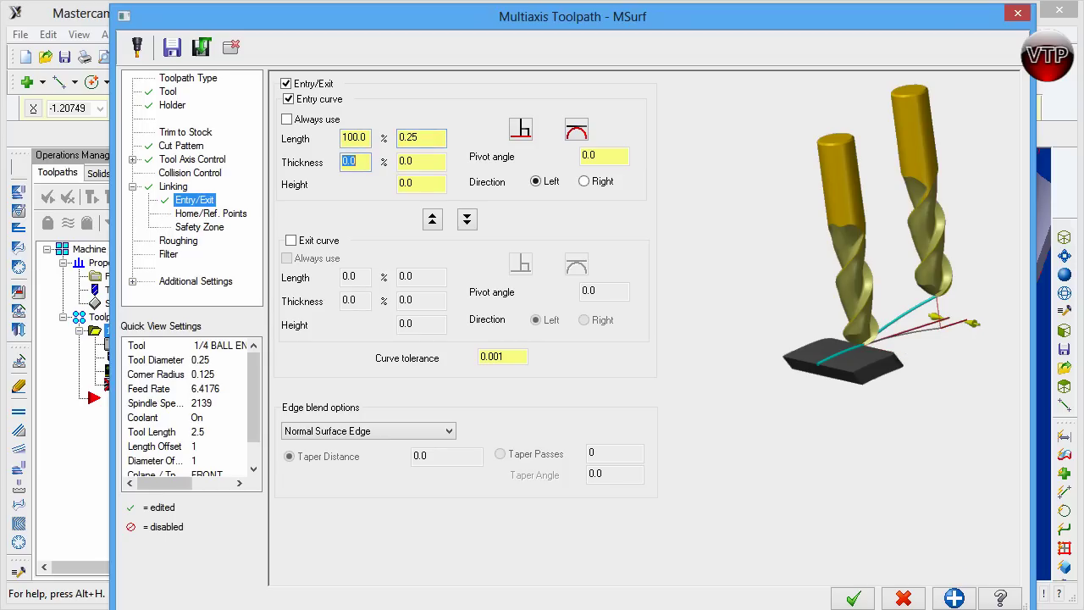
left_click(349, 161)
type("10")
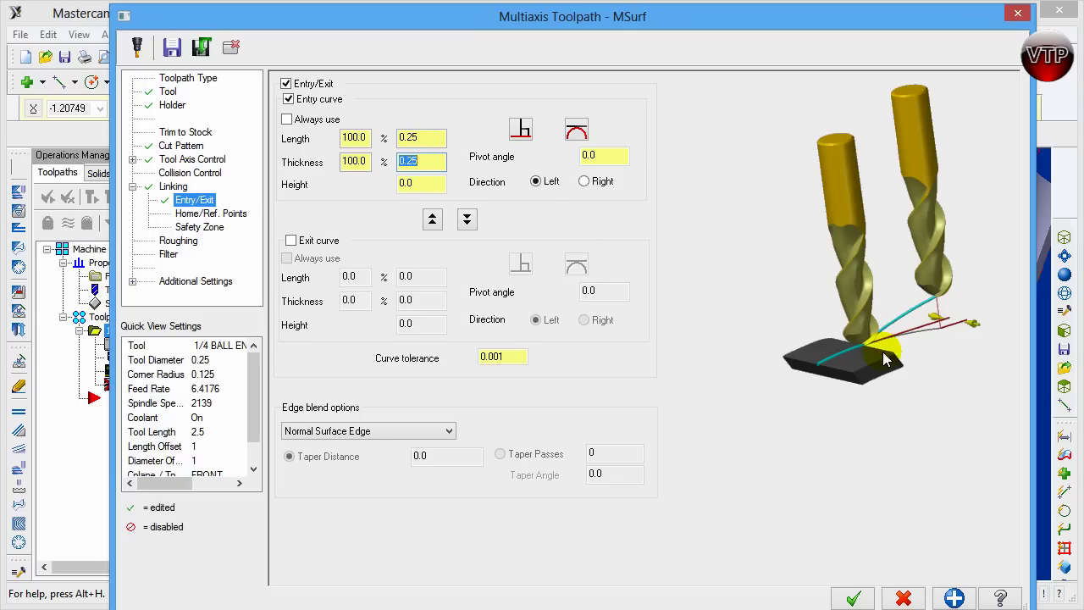
Step: Set the entry curve height to 0.25 and its direction to Right, and copy the entry settings to the exit curve
left_click(415, 182)
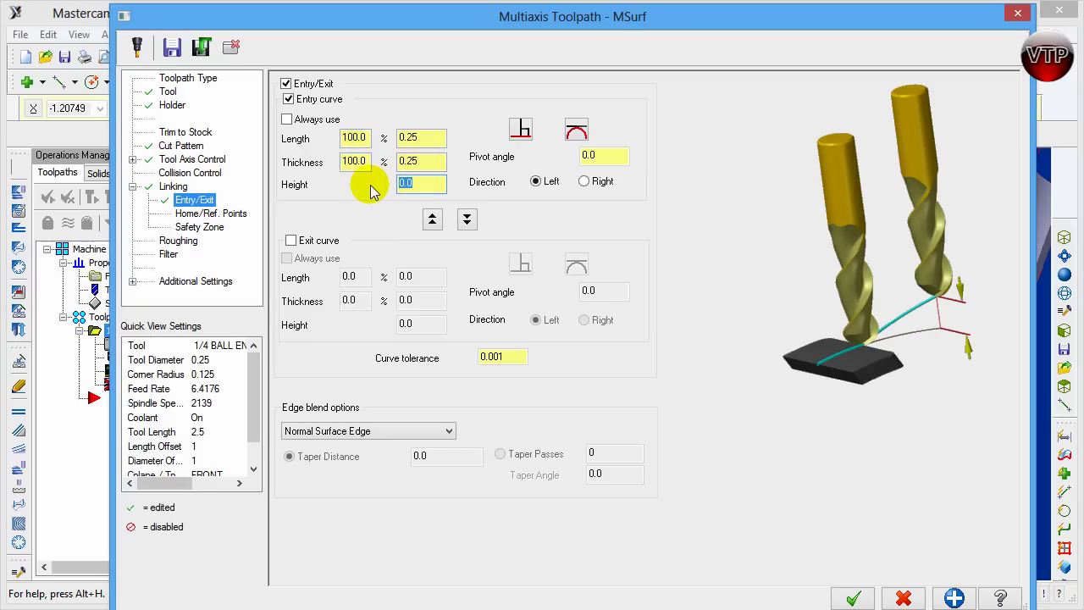
type(".2")
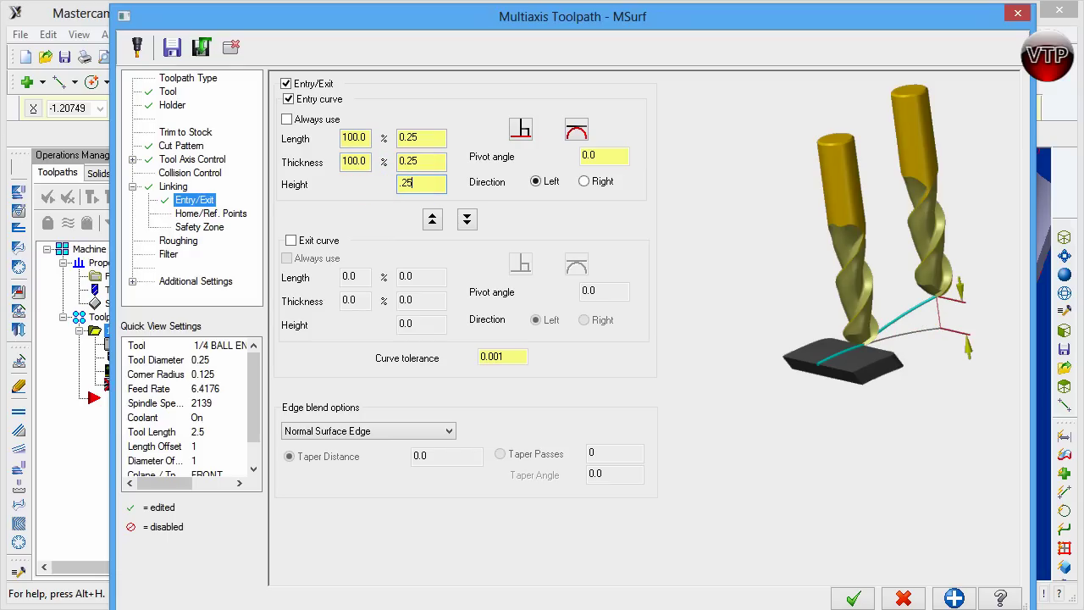
type("5")
left_click(432, 161)
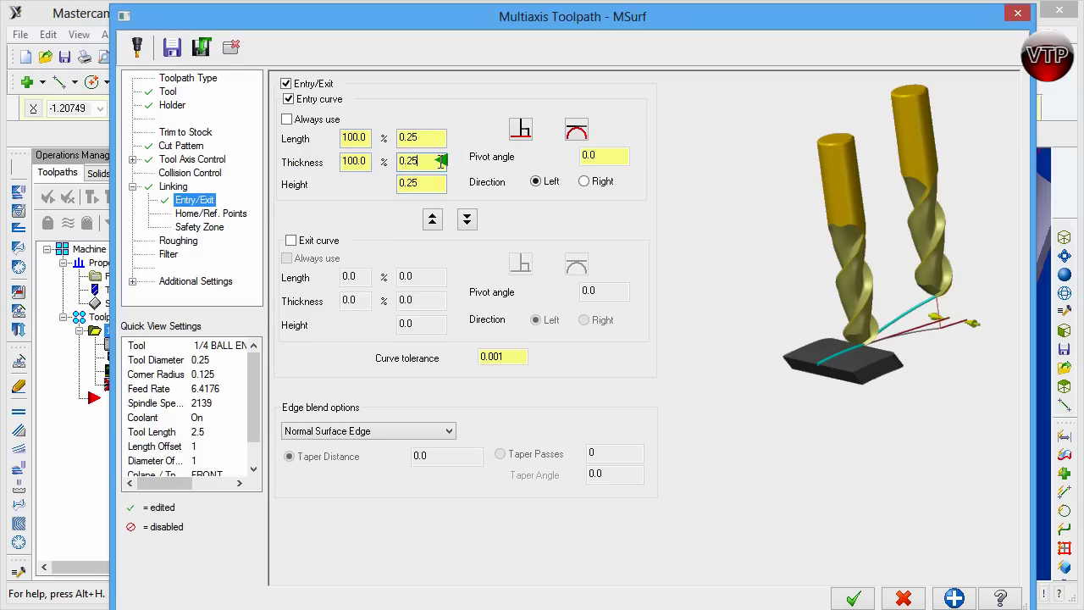
left_click(585, 183)
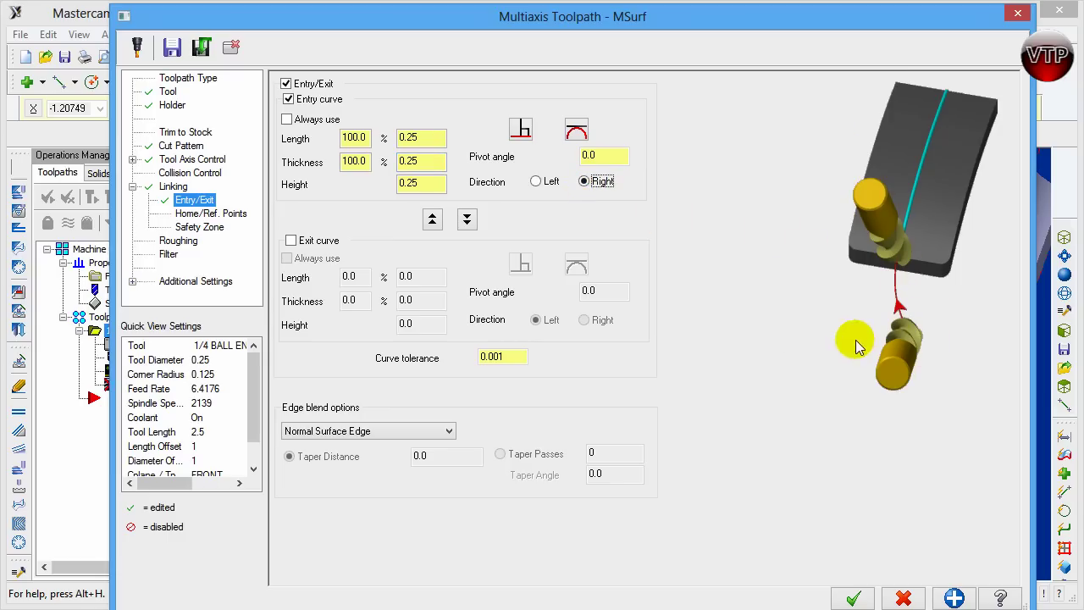
left_click(467, 220)
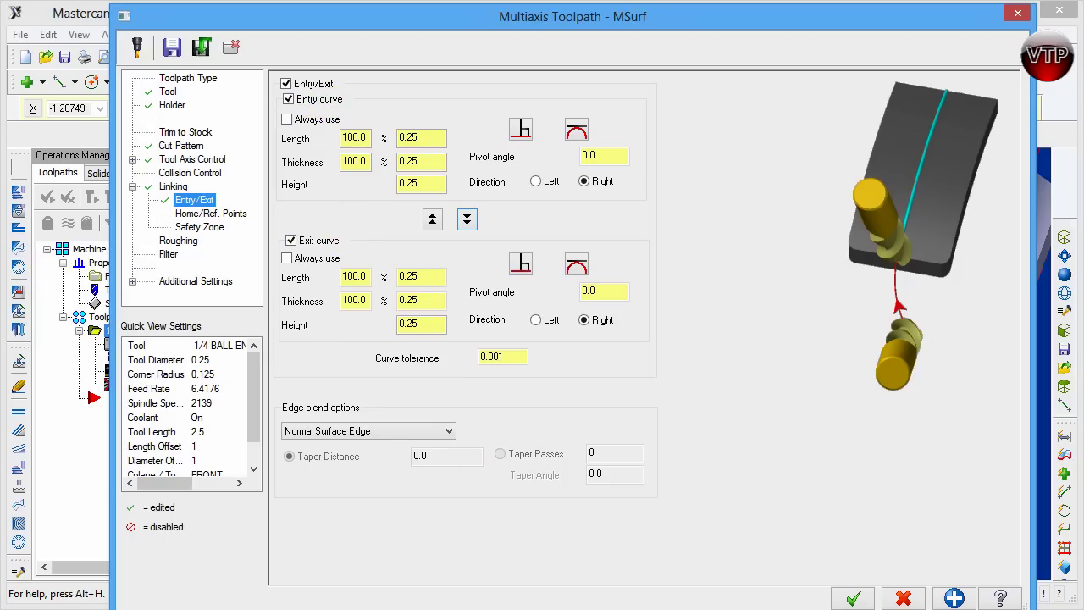
Step: Enable depth cuts with 8 rough cuts and a 0.125 rough step, ordered by depth, and generate the toolpath
left_click(174, 242)
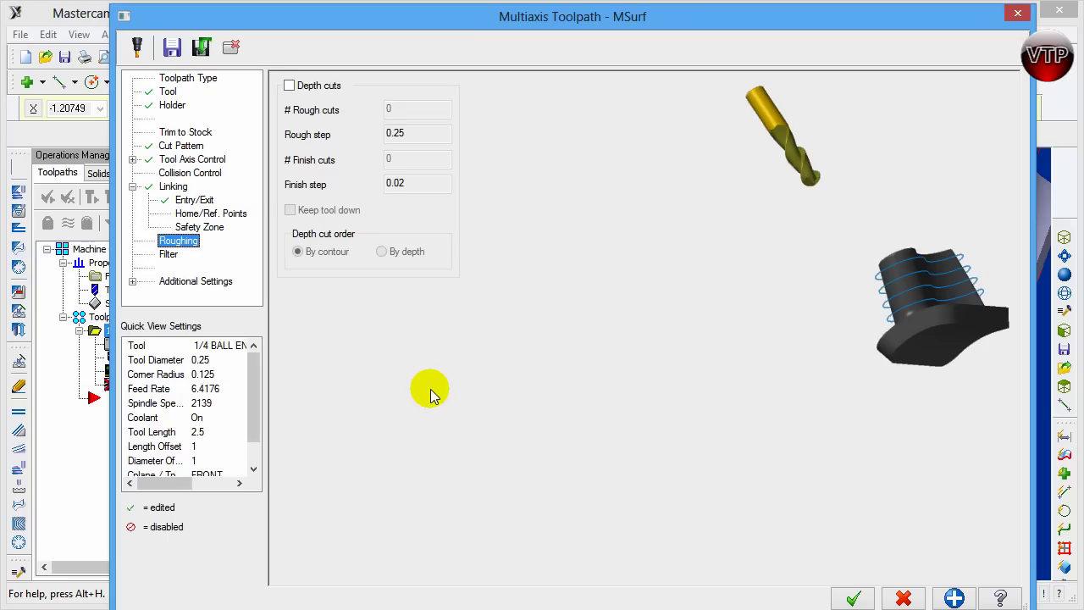
left_click(289, 86)
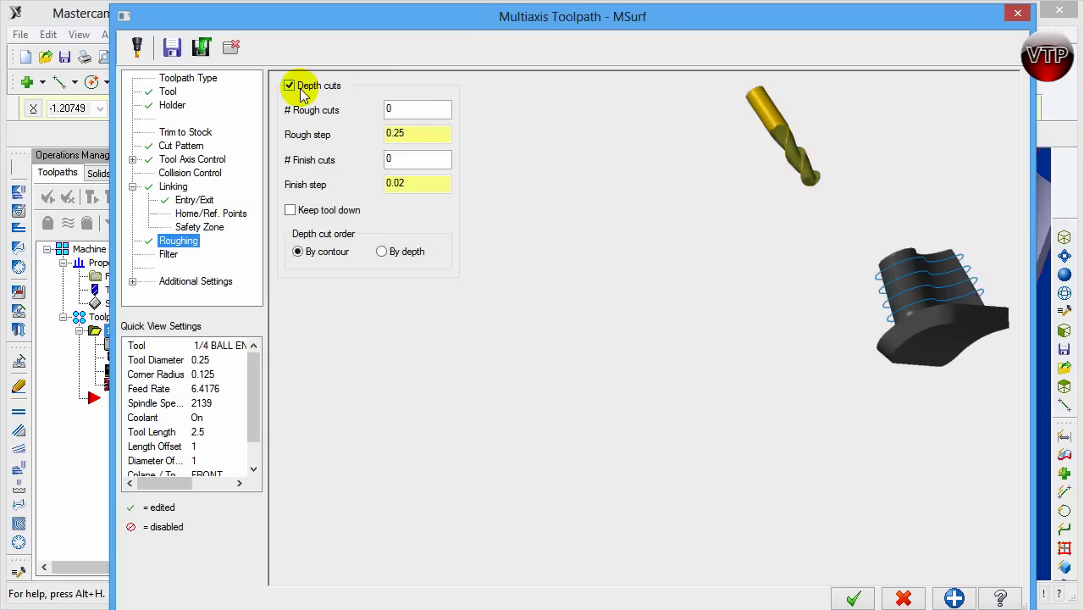
left_click(416, 108)
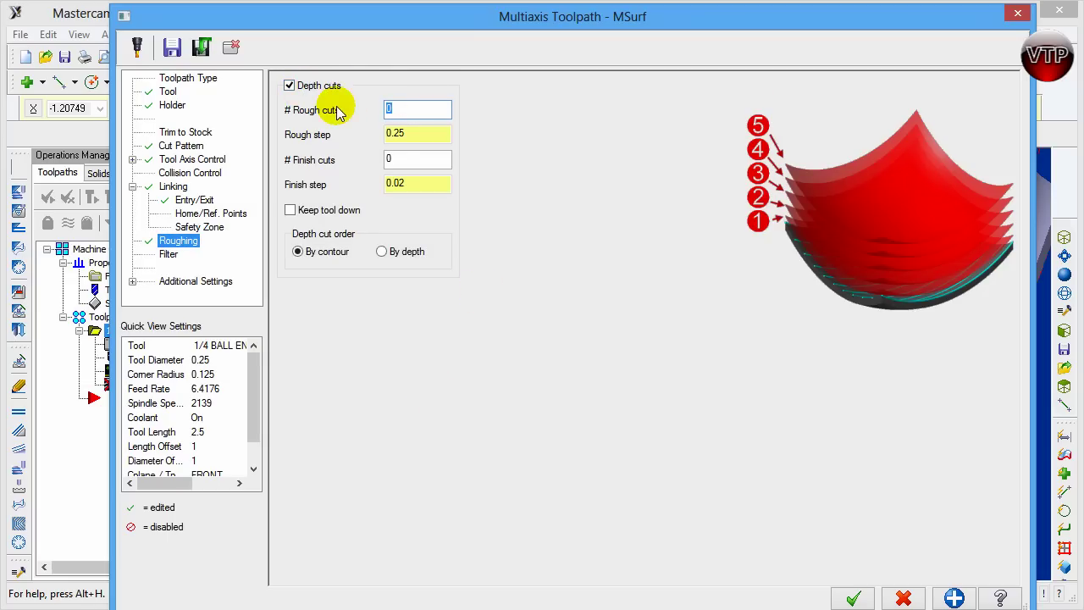
type("8")
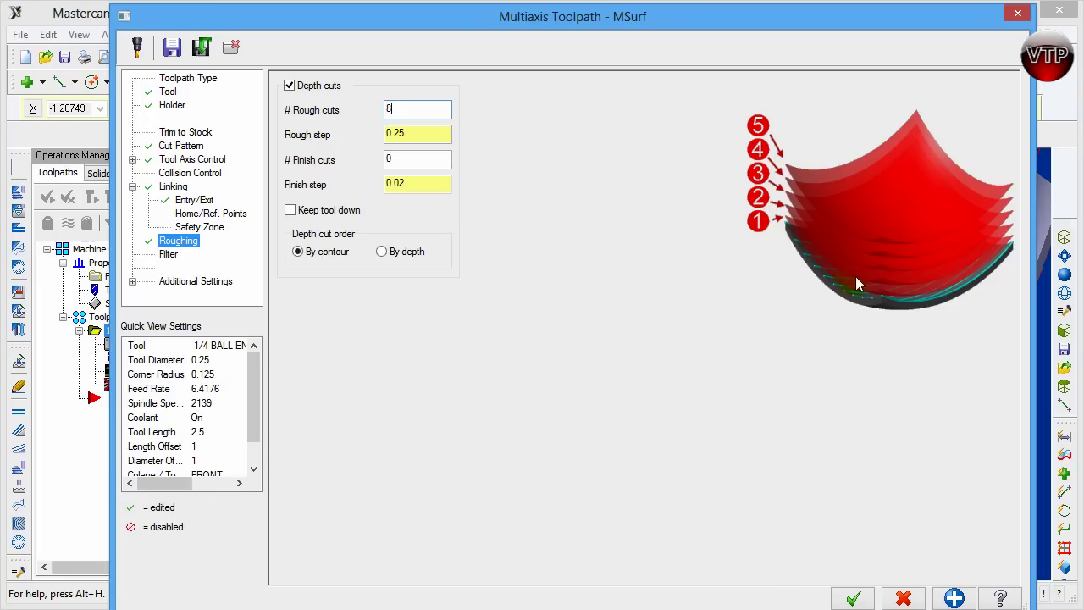
double_click(413, 134)
type("125")
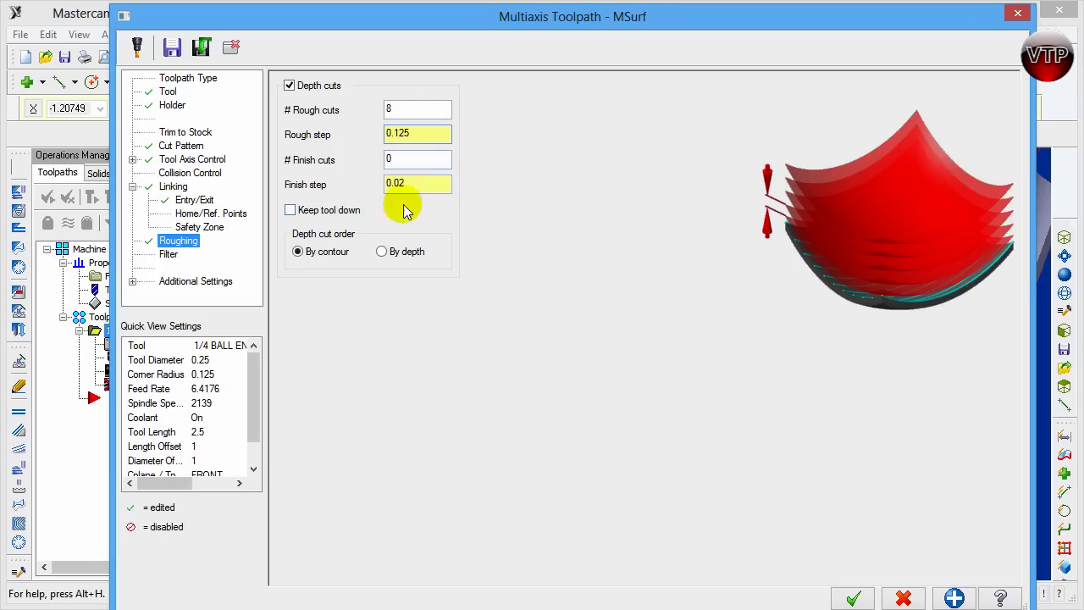
left_click(405, 160)
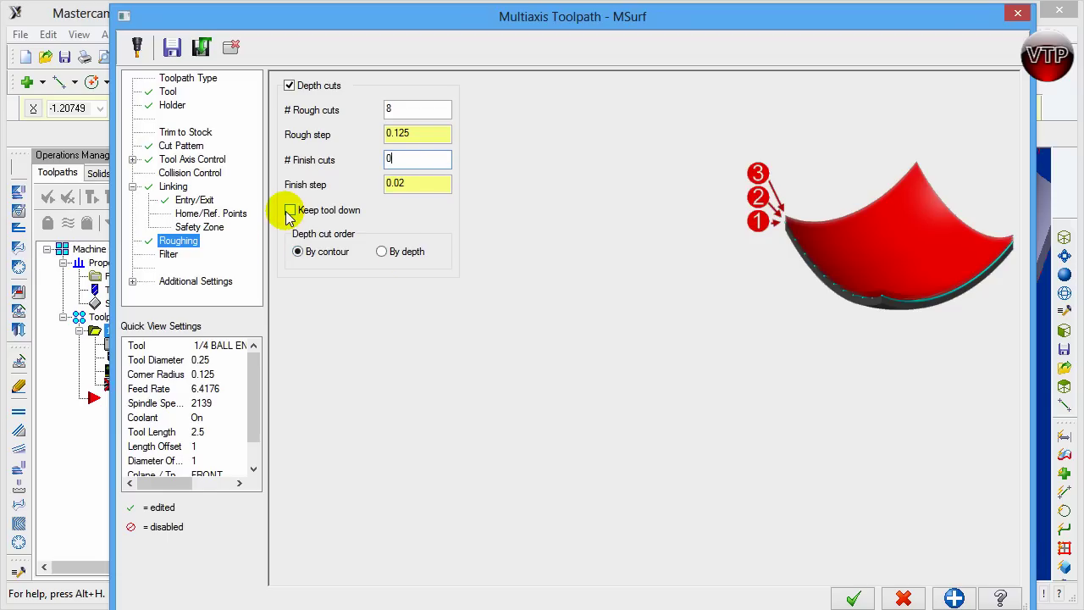
left_click(380, 253)
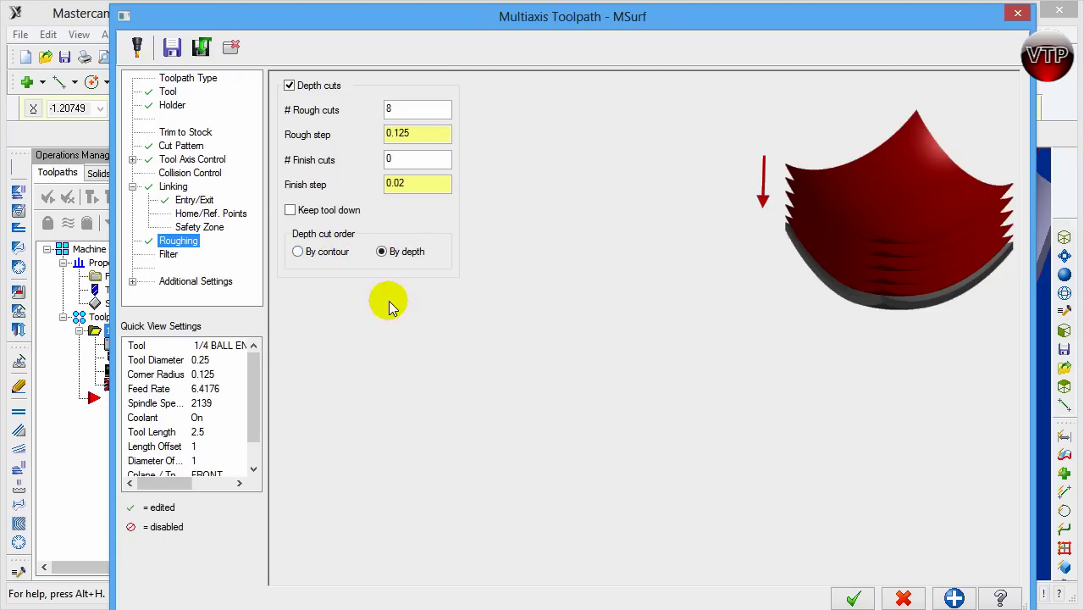
left_click(853, 598)
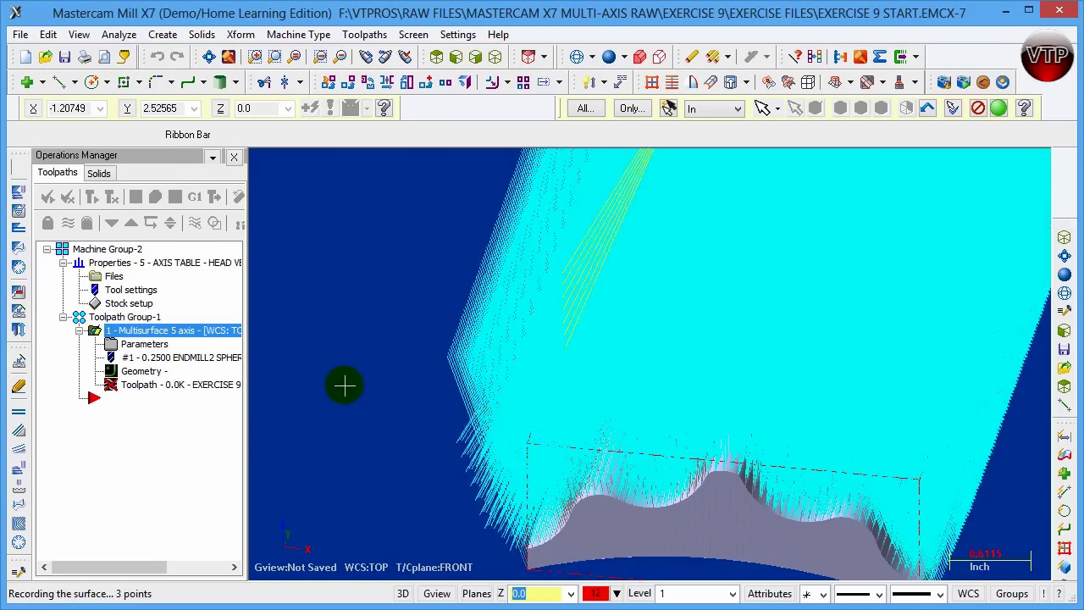
Step: Backplot the multisurface 5-axis operation and play the tool motion, viewing the moulding's end profile
scroll(618, 310, "down", 3)
middle_click_drag(618, 310, 631, 255)
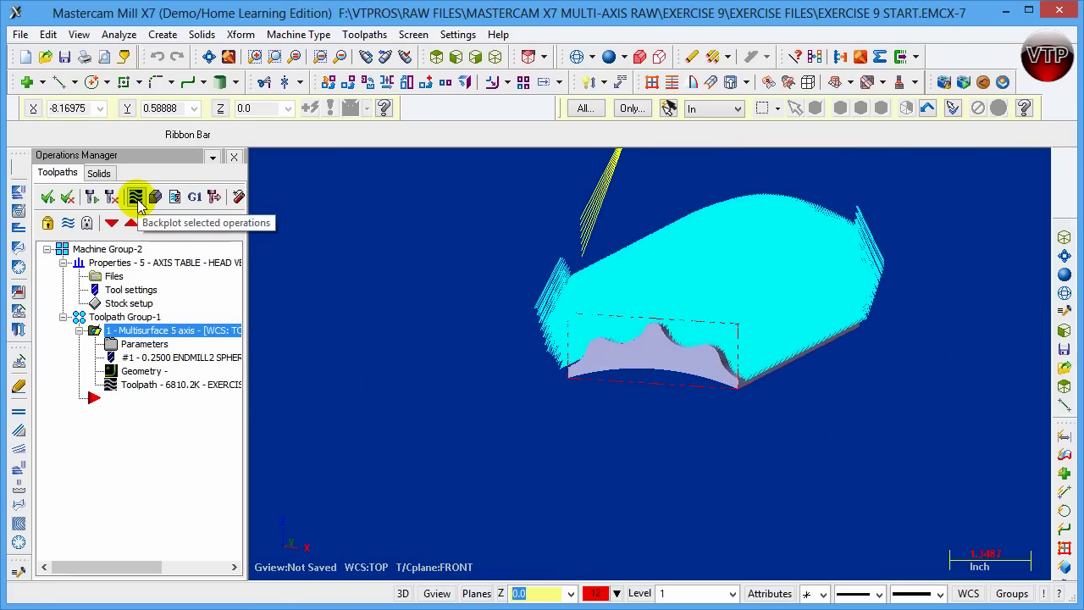
left_click(135, 198)
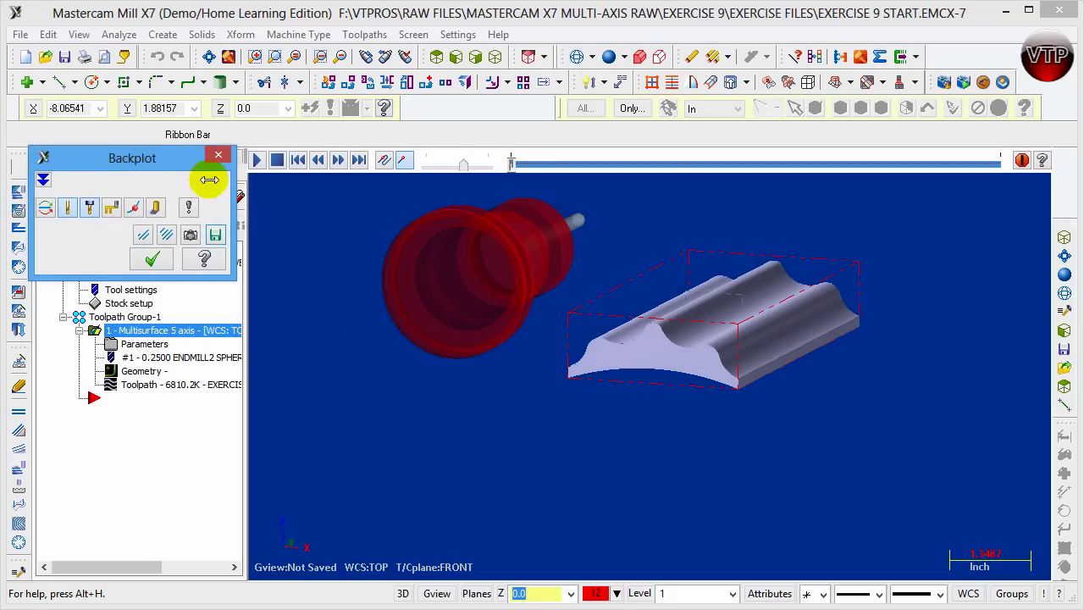
left_click_drag(135, 157, 205, 272)
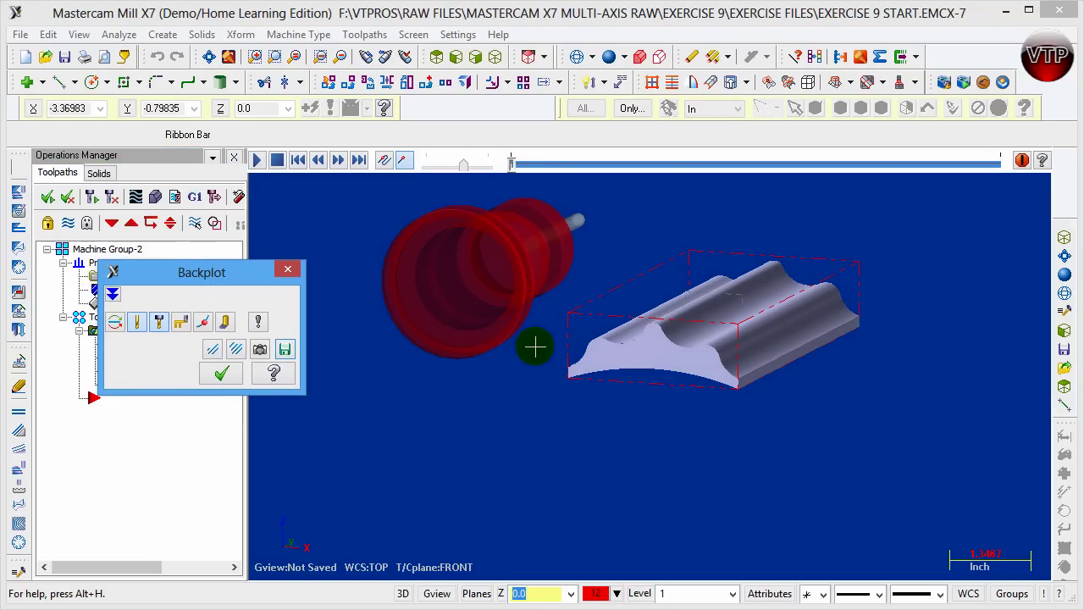
left_click(259, 160)
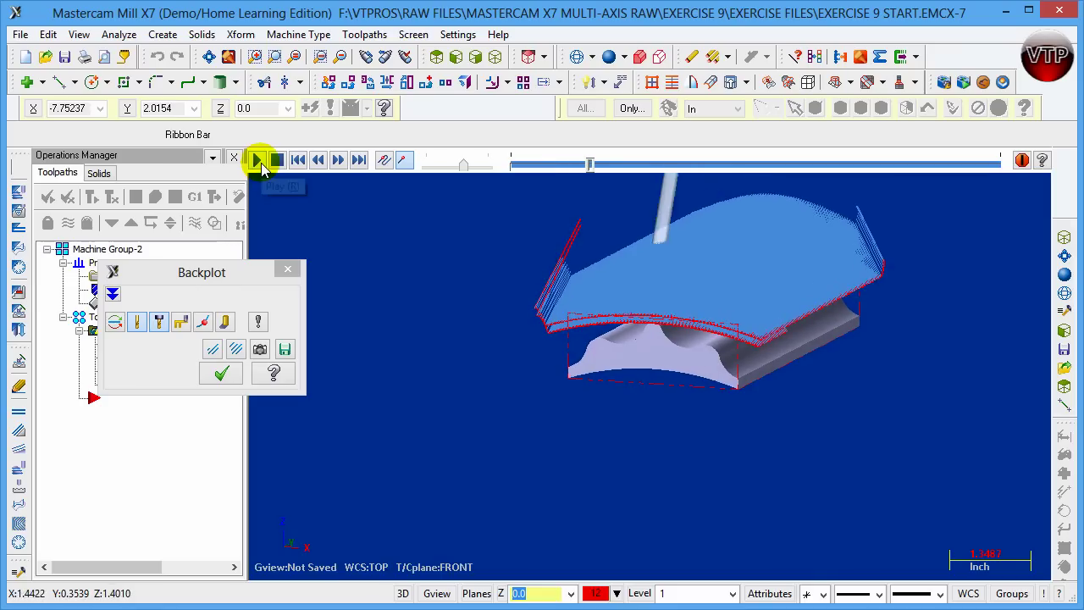
mouse_move(627, 334)
middle_mouse_down()
mouse_move(694, 362)
mouse_move(631, 344)
middle_mouse_up()
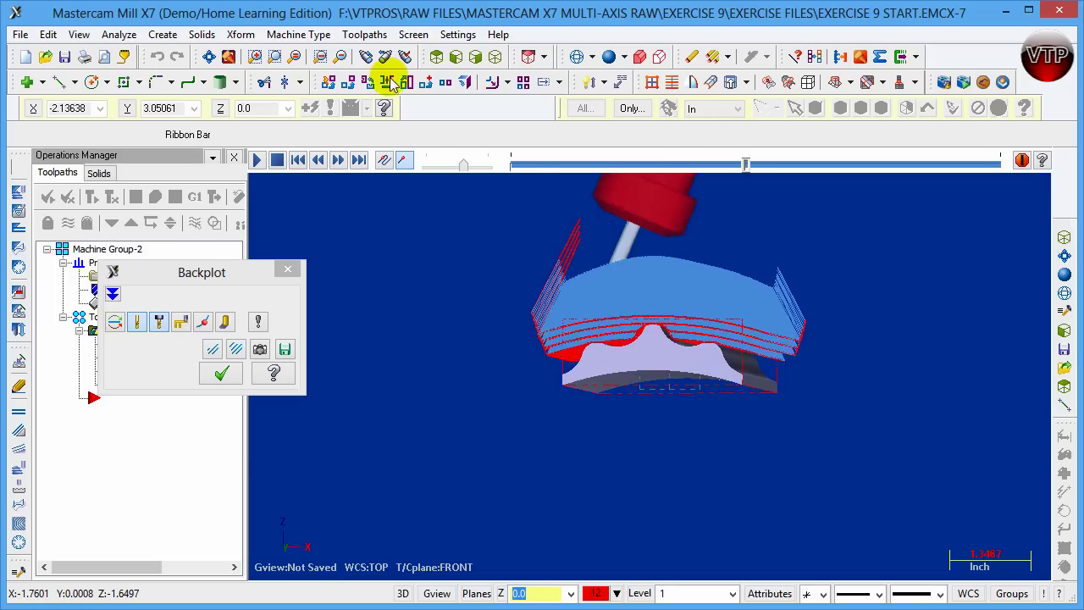
scroll(612, 422, "up", 2)
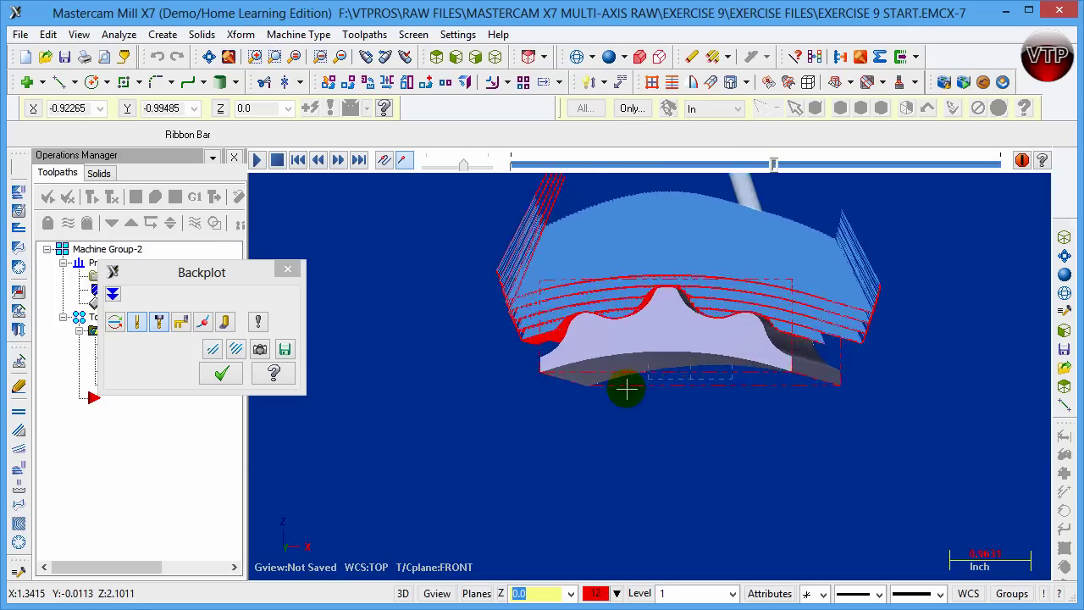
middle_click_drag(622, 387, 633, 410)
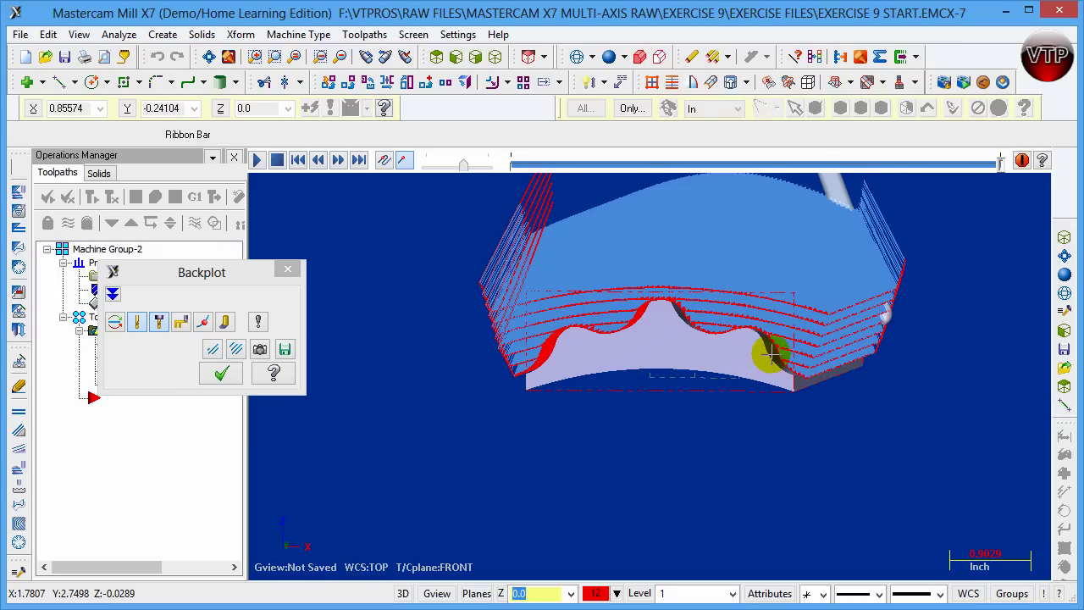
Step: Examine the backplotted depth passes up close along the moulding's side edge and close the backplot
middle_click_drag(809, 392, 768, 374)
scroll(788, 364, "up", 3)
middle_click_drag(892, 381, 985, 322)
scroll(951, 348, "up", 2)
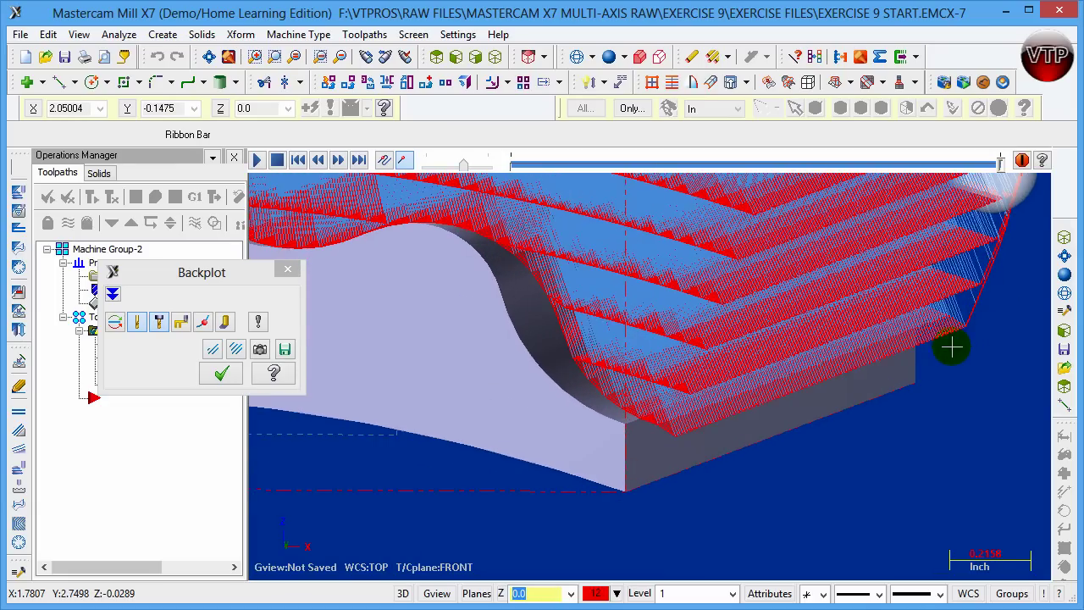
scroll(952, 348, "up", 3)
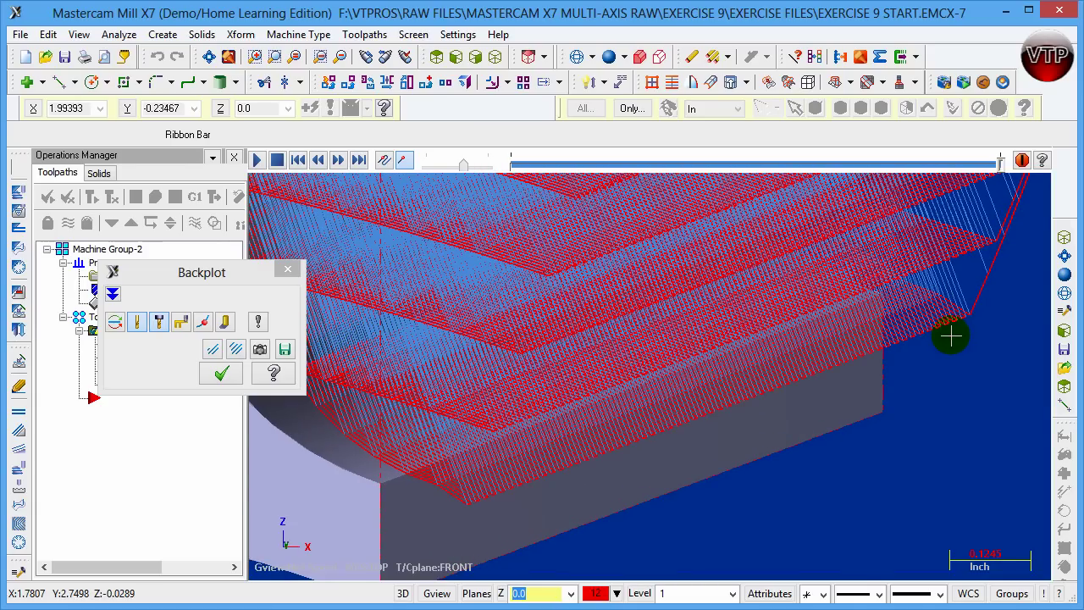
scroll(948, 335, "down", 2)
middle_click_drag(946, 334, 952, 312)
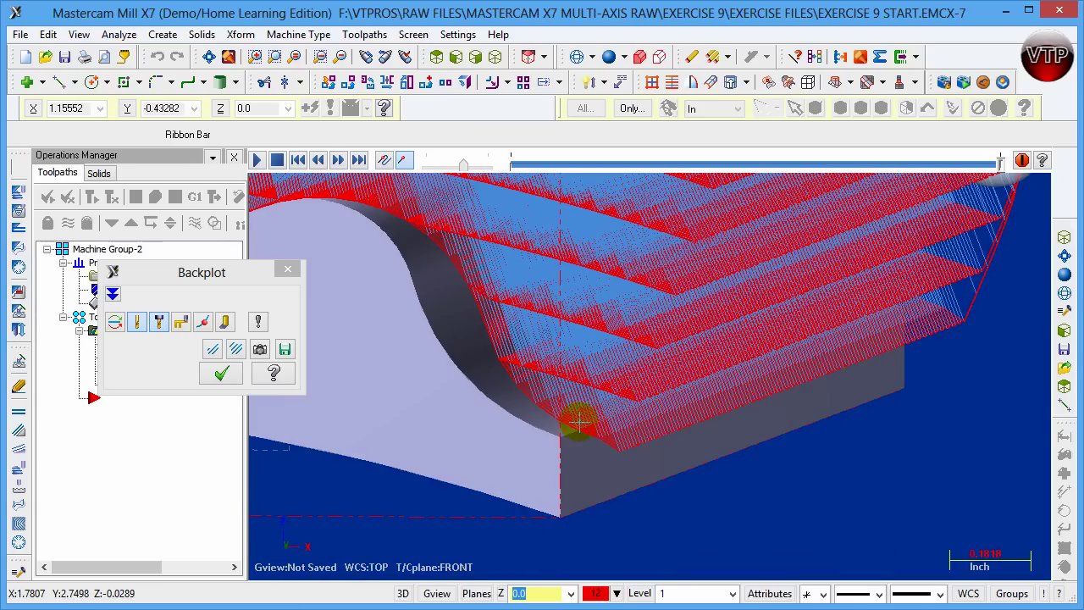
scroll(562, 347, "down", 5)
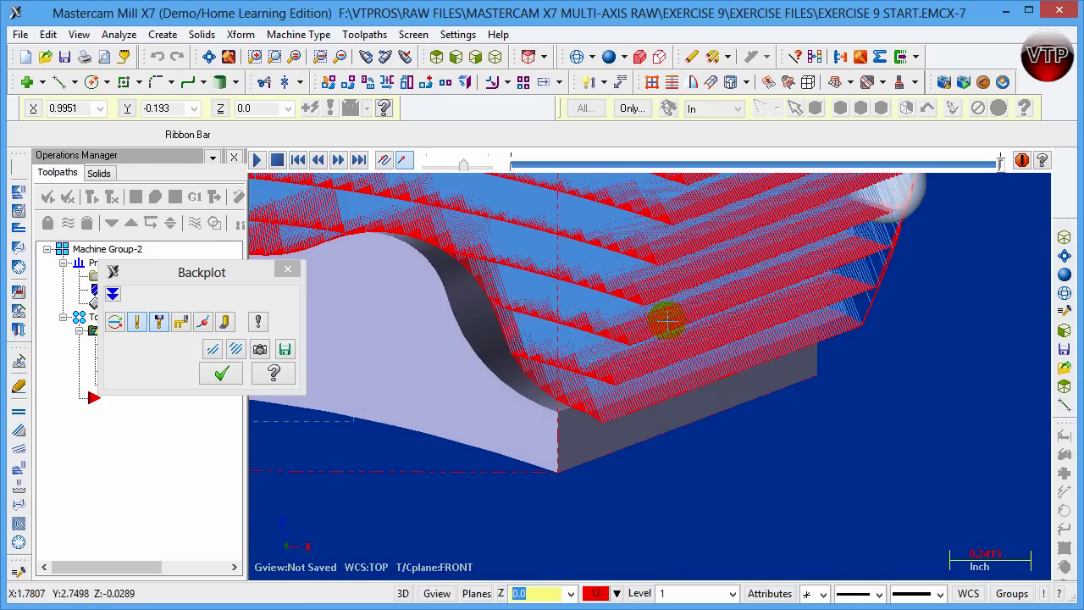
scroll(490, 293, "down", 3)
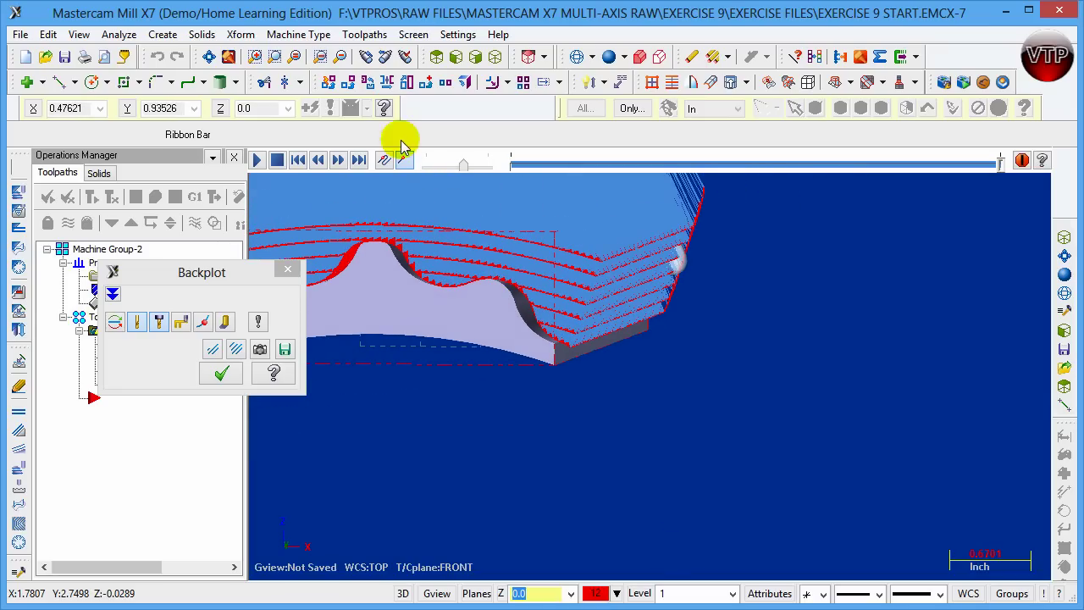
left_click(220, 373)
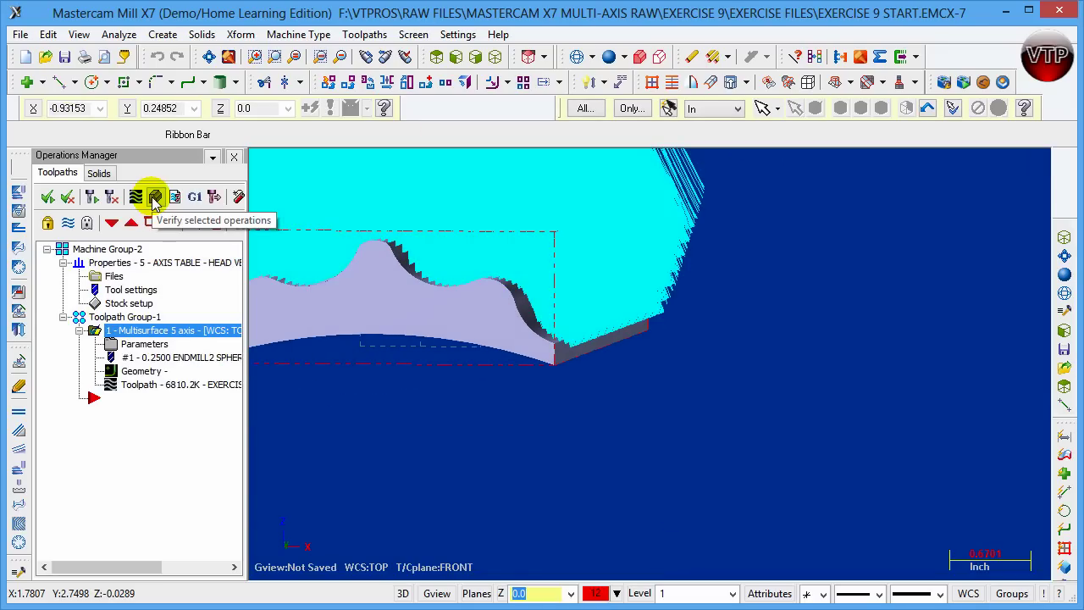
Step: Verify the multisurface 5-axis operation in an enlarged simulator window, playing the cut in isometric view
left_click(155, 197)
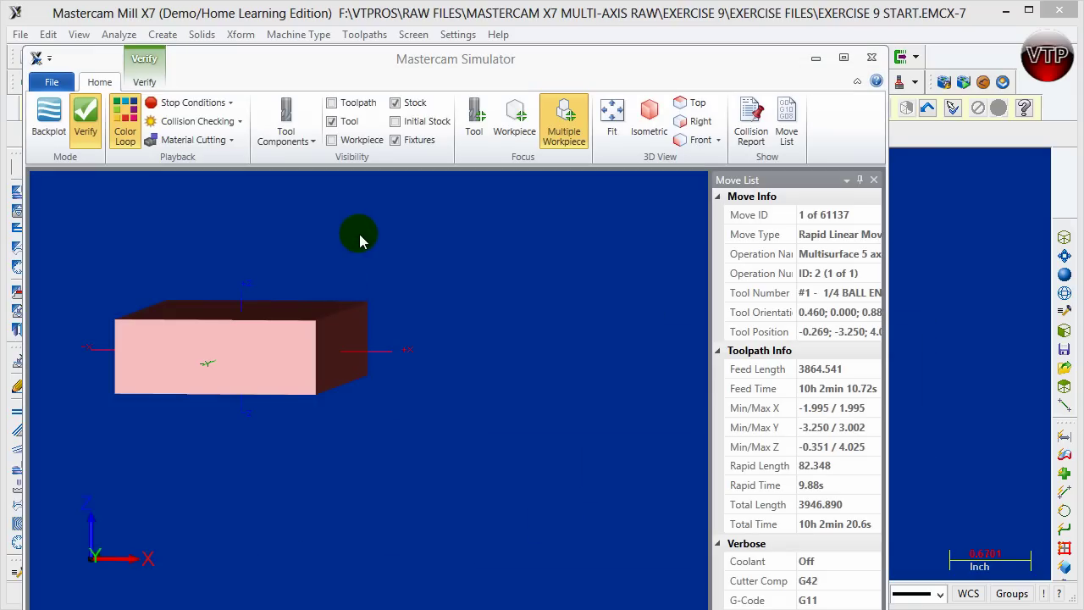
left_click_drag(462, 70, 443, 29)
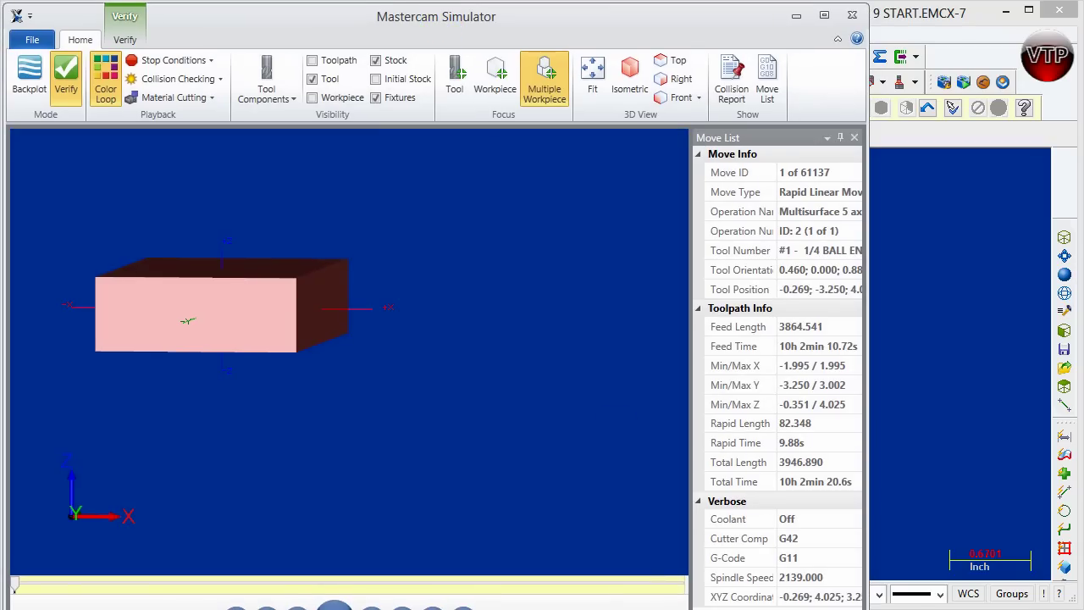
left_click_drag(866, 607, 1077, 602)
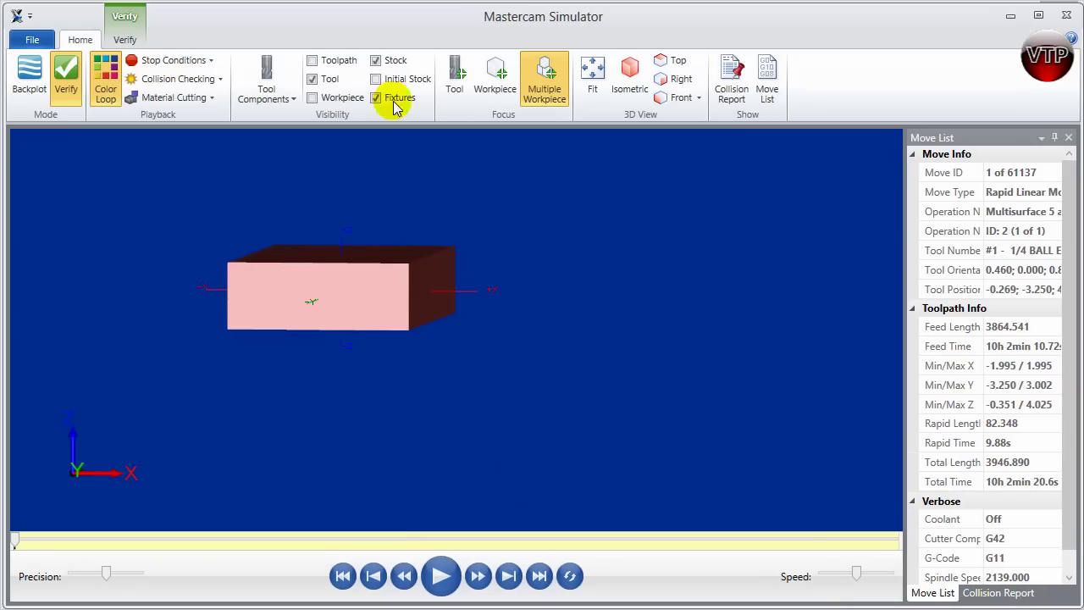
left_click(629, 75)
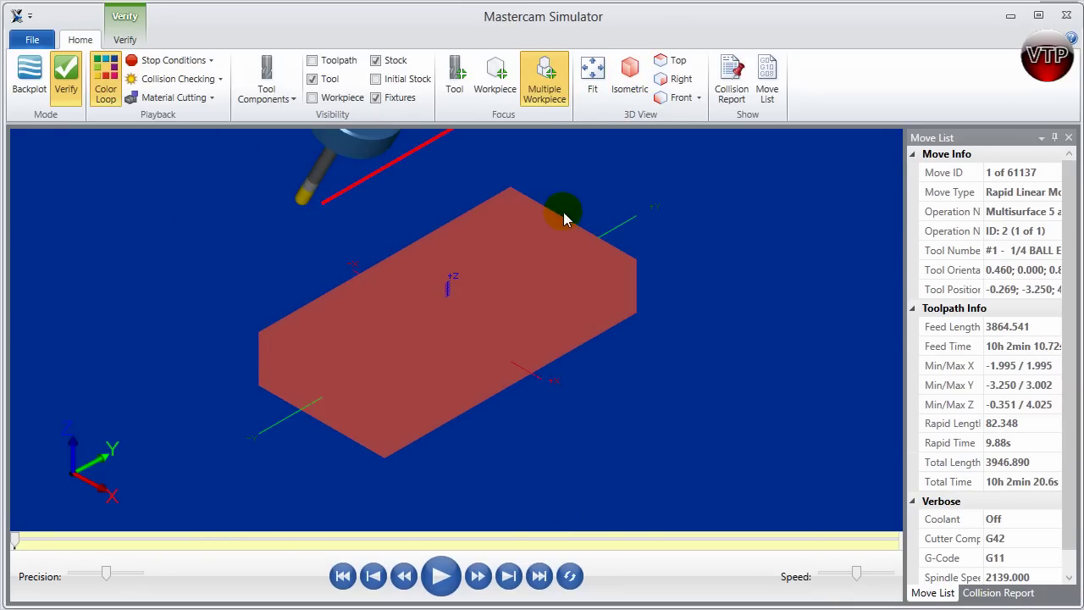
middle_click_drag(510, 191, 511, 155)
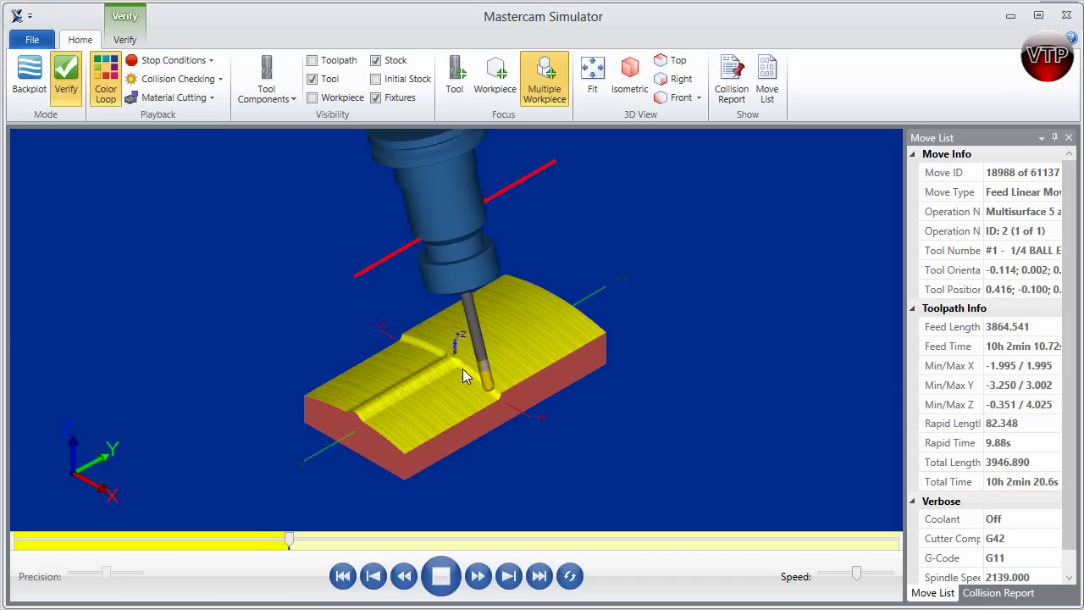
Step: Examine the machined surface up close during the cutting simulation, including the scallops near the stock's side edge
scroll(520, 377, "up", 10)
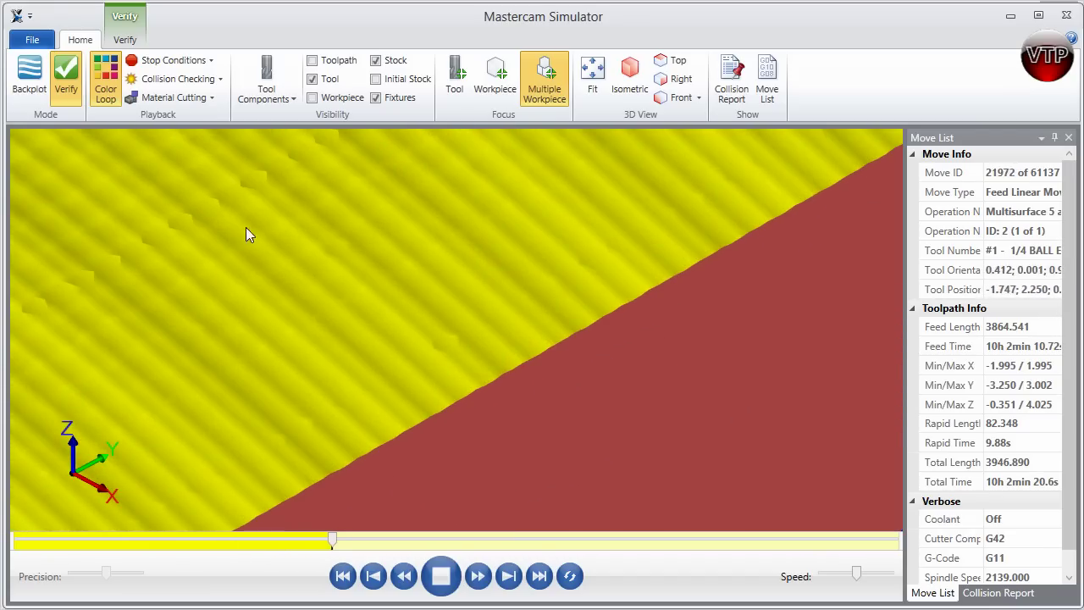
scroll(681, 359, "down", 10)
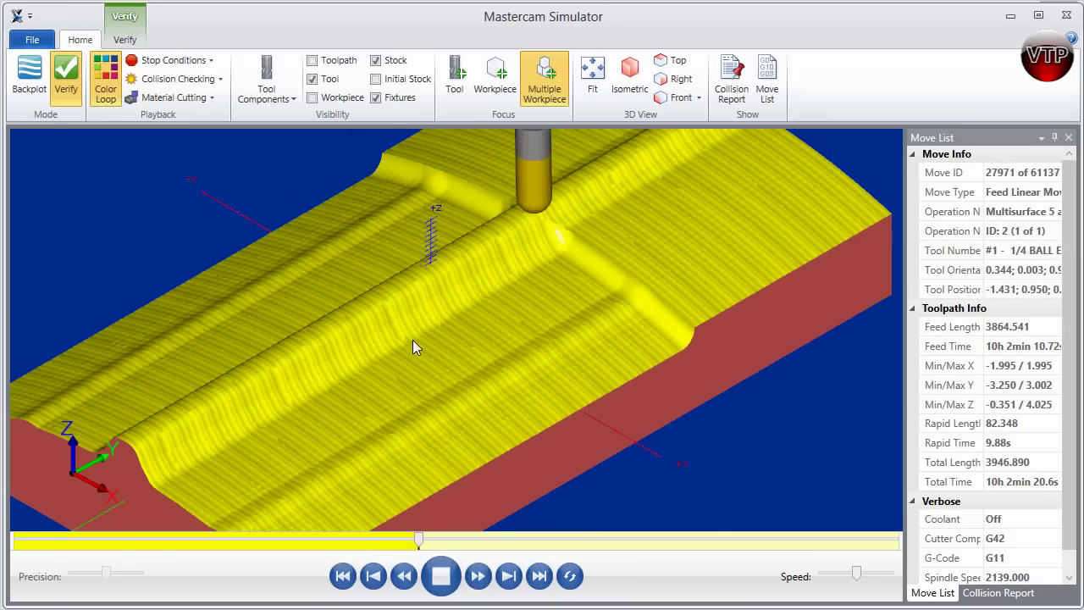
scroll(412, 340, "down", 5)
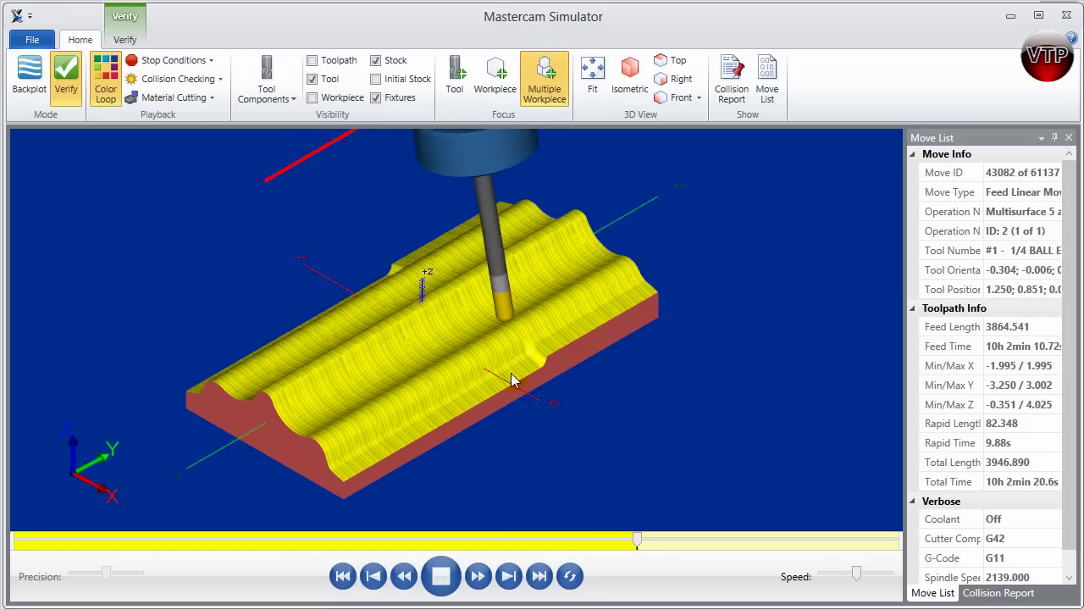
Step: Play the simulation to the end at maximum speed, view the finished moulding's end profile, and close the simulator
left_click_drag(858, 576, 876, 574)
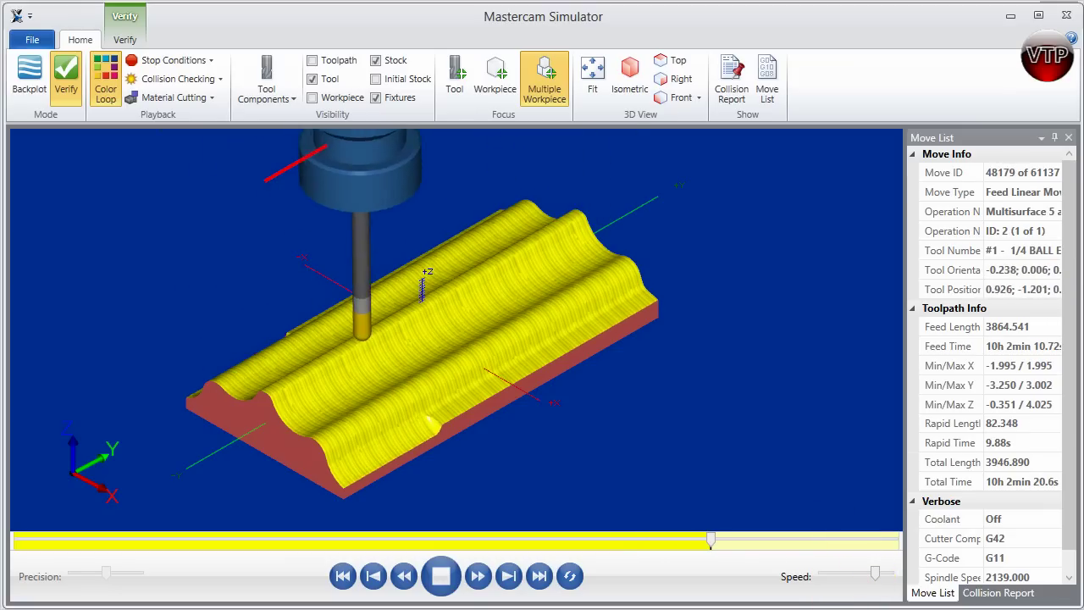
left_click_drag(876, 576, 894, 578)
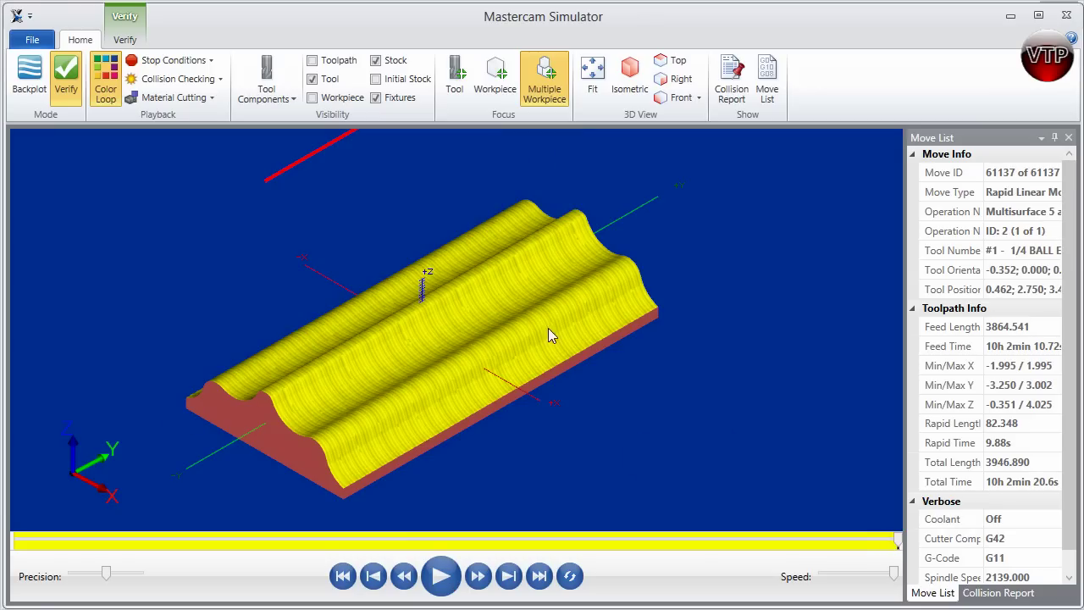
middle_click_drag(294, 418, 251, 408)
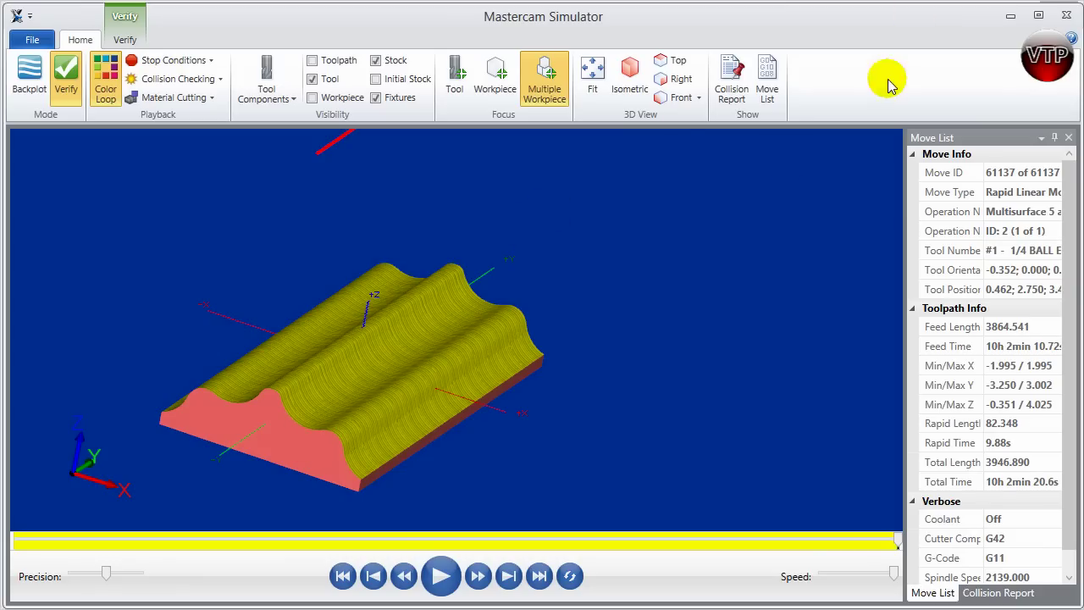
left_click(1068, 19)
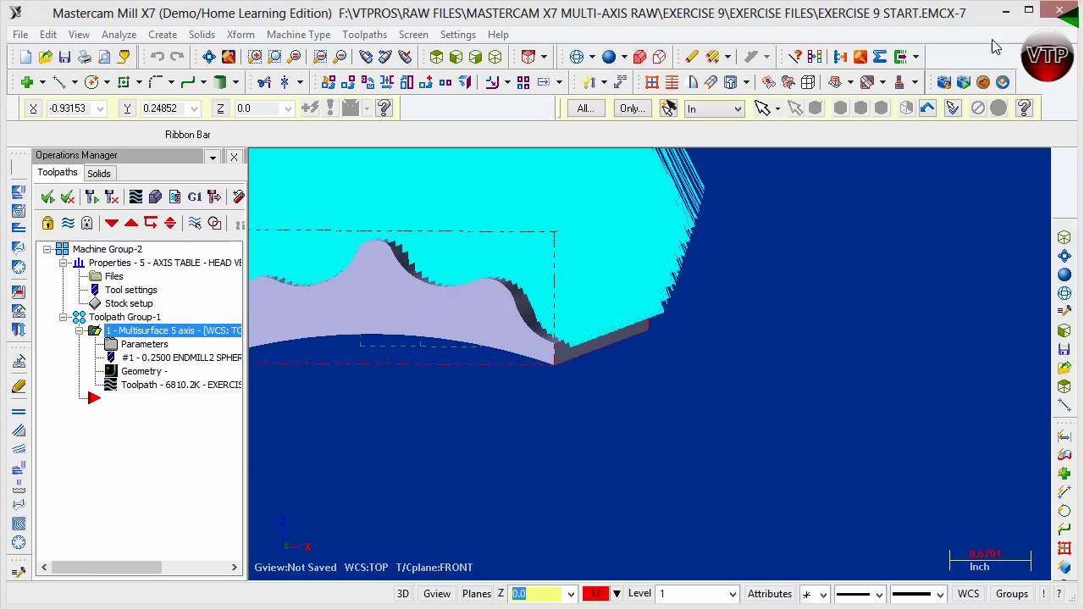
Step: Enable Keep tool down for the depth cuts and regenerate the operation for verification
left_click(125, 344)
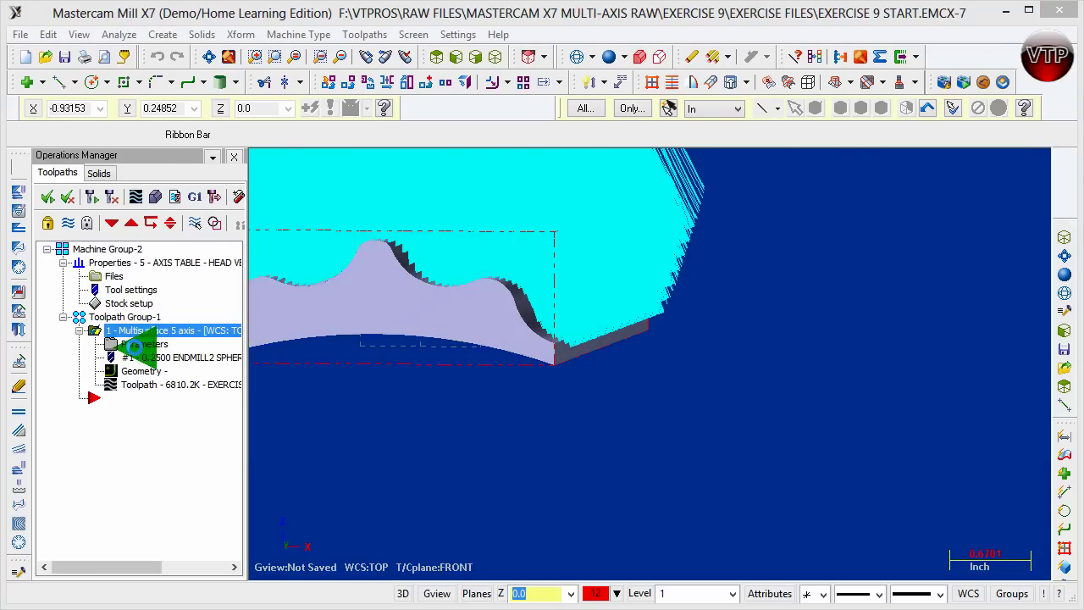
left_click(319, 214)
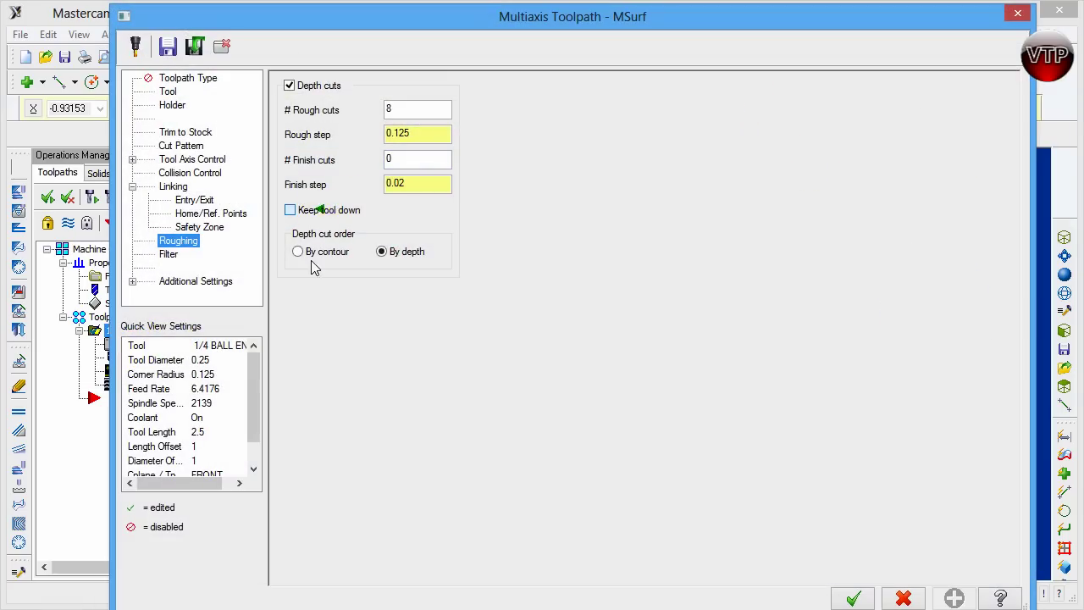
left_click(853, 600)
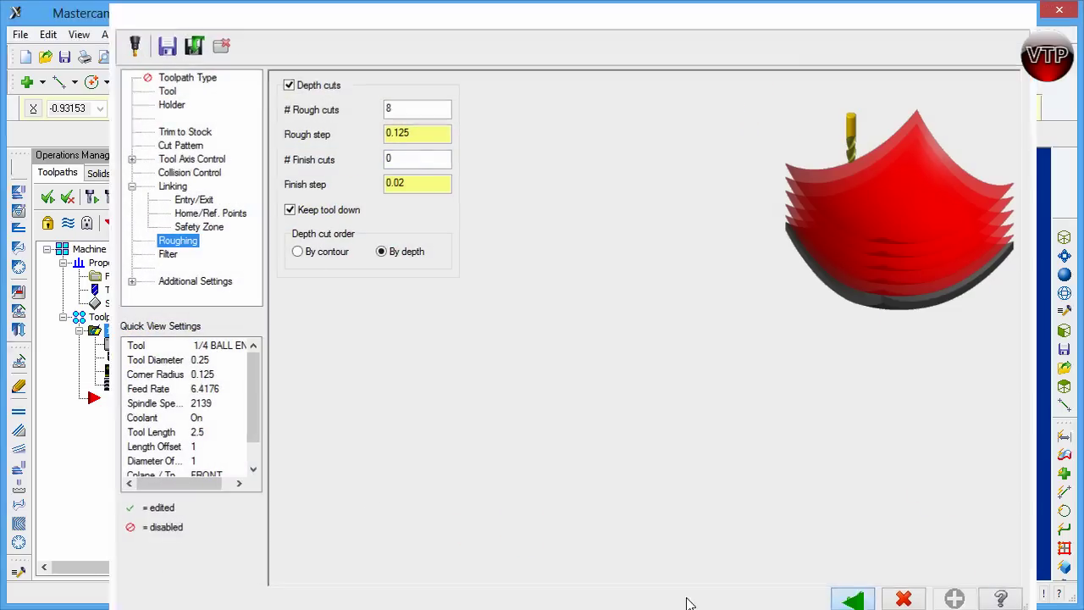
left_click(159, 196)
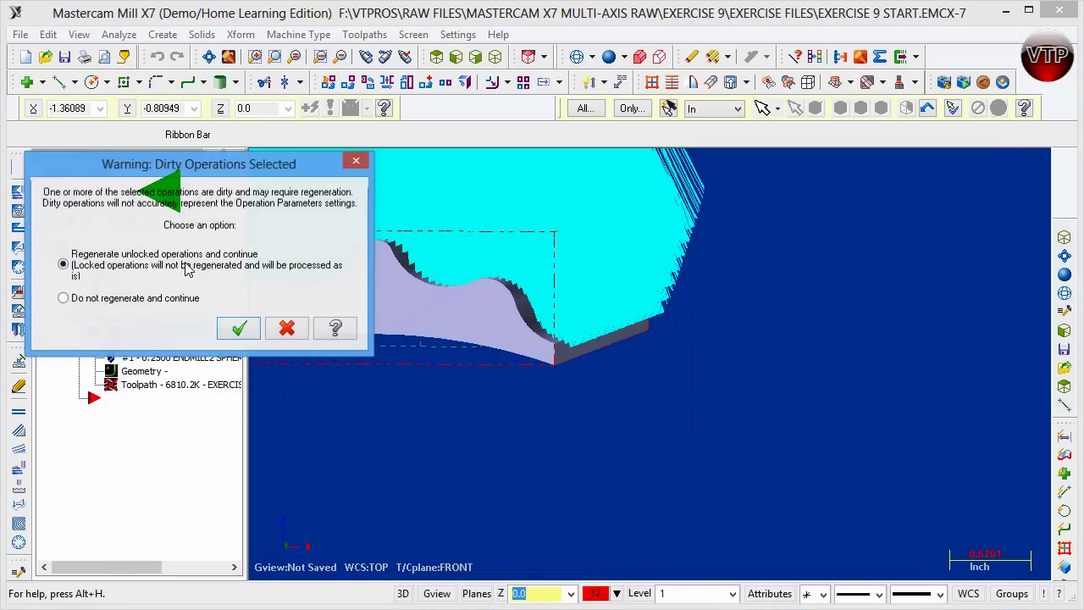
left_click(238, 330)
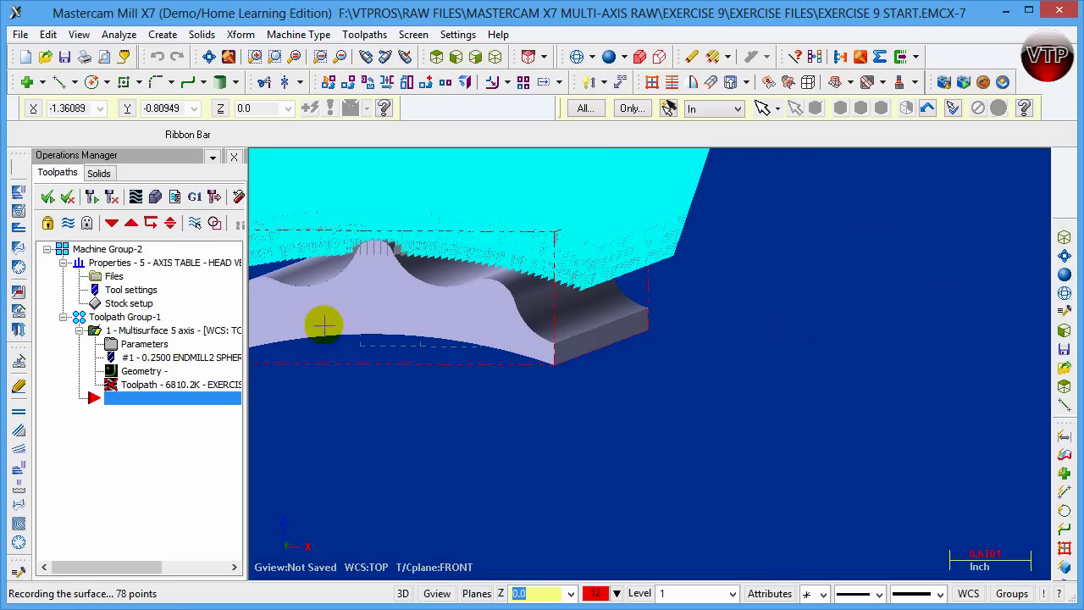
mouse_move(273, 243)
left_mouse_down()
mouse_move(286, 346)
mouse_move(256, 353)
mouse_move(265, 342)
mouse_move(413, 333)
mouse_move(533, 366)
mouse_move(339, 339)
mouse_move(246, 374)
mouse_move(399, 399)
left_mouse_up()
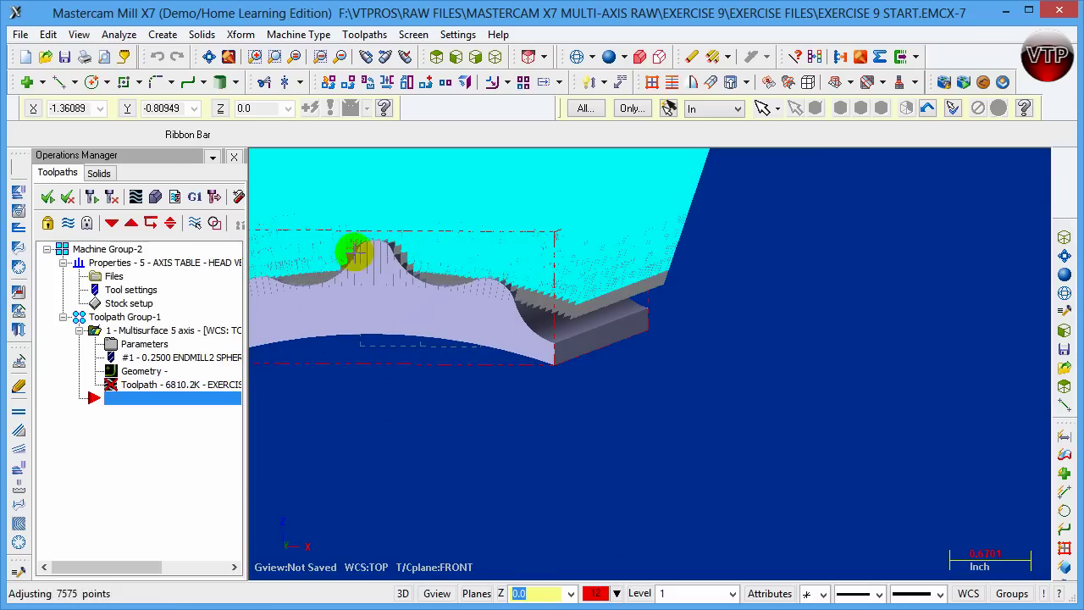
mouse_move(392, 234)
left_mouse_down()
mouse_move(271, 194)
mouse_move(387, 281)
mouse_move(439, 291)
mouse_move(348, 319)
mouse_move(489, 348)
mouse_move(337, 322)
left_mouse_up()
mouse_move(301, 244)
left_mouse_down()
mouse_move(382, 258)
mouse_move(364, 247)
mouse_move(383, 225)
mouse_move(596, 169)
mouse_move(384, 252)
left_mouse_up()
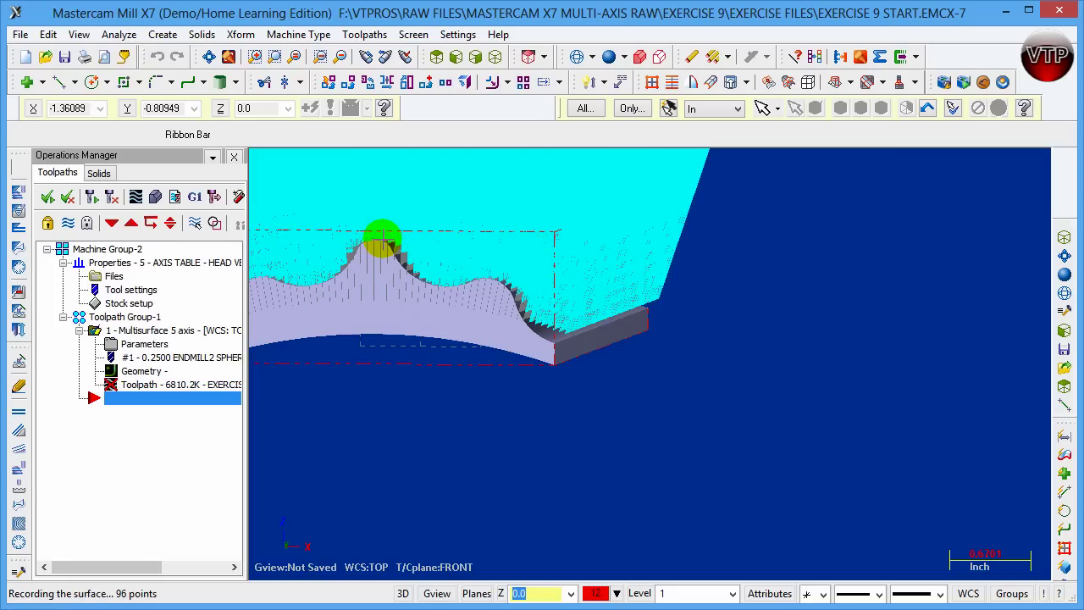
mouse_move(583, 181)
left_mouse_down()
mouse_move(600, 171)
mouse_move(404, 271)
mouse_move(383, 252)
left_mouse_up()
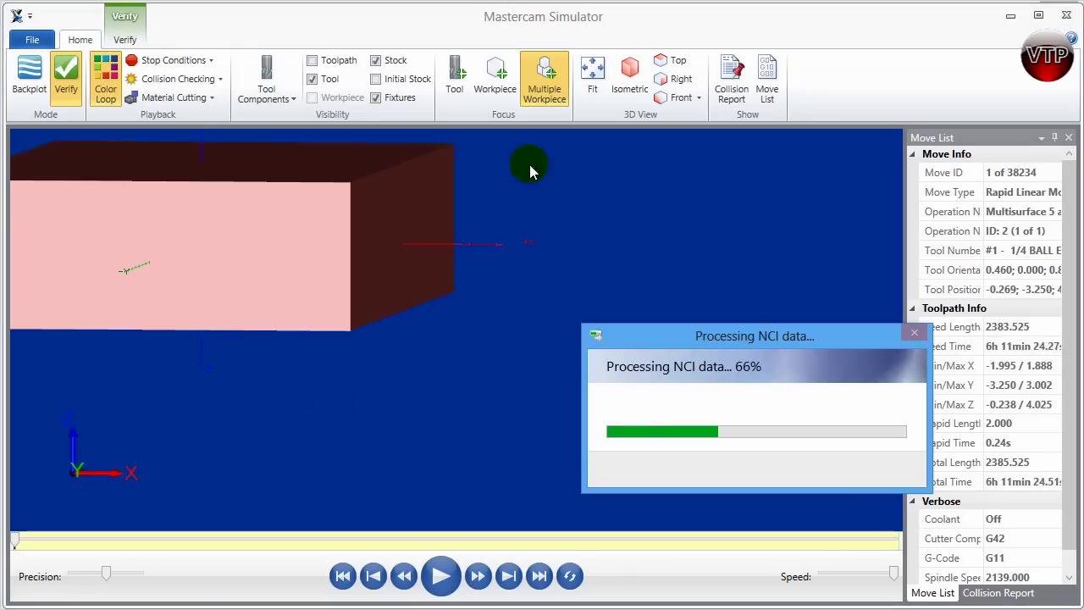
Step: Play the verification of the regenerated toolpath with the whole stock fitted in isometric view
left_click(631, 70)
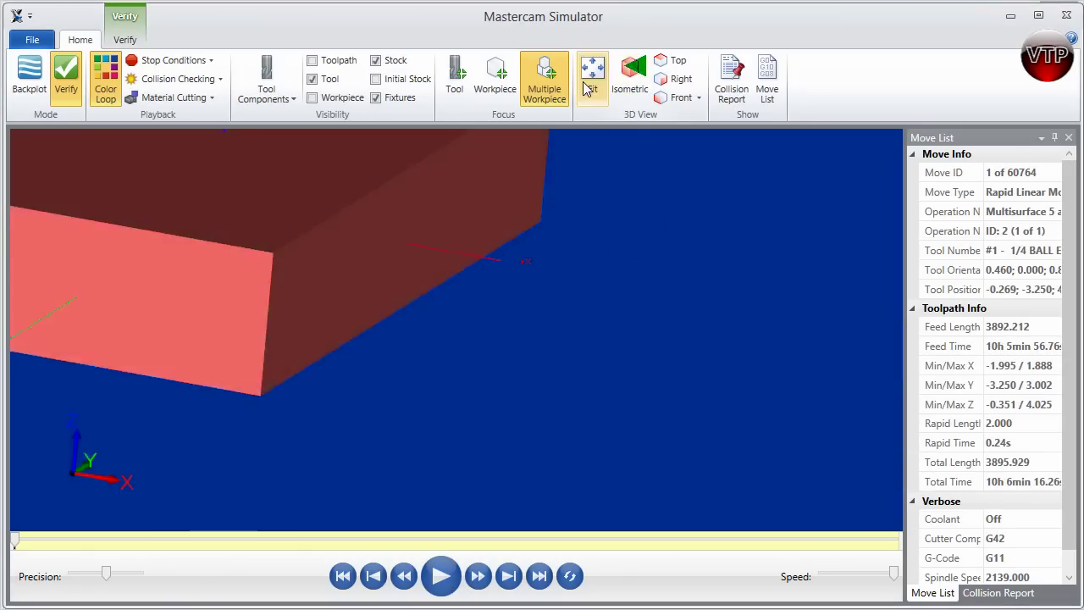
left_click(587, 89)
left_click(441, 576)
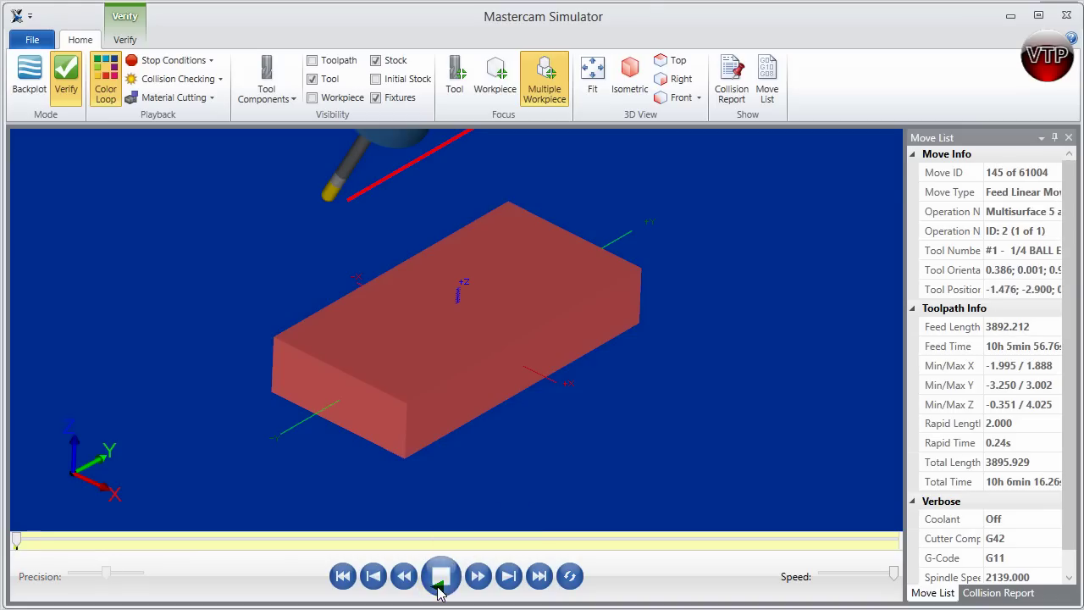
left_click(479, 196)
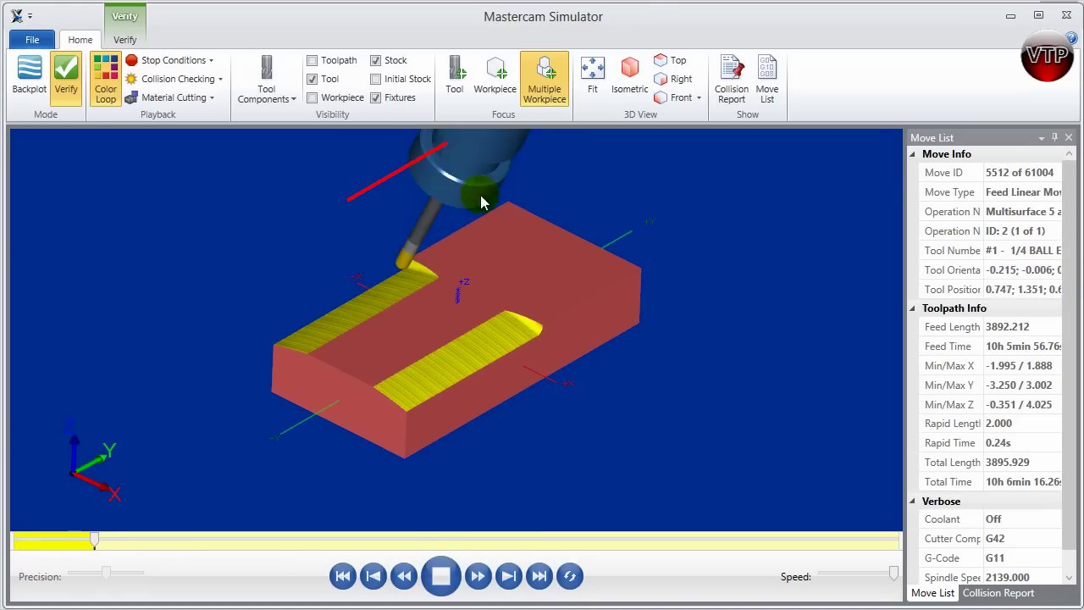
left_click(641, 244)
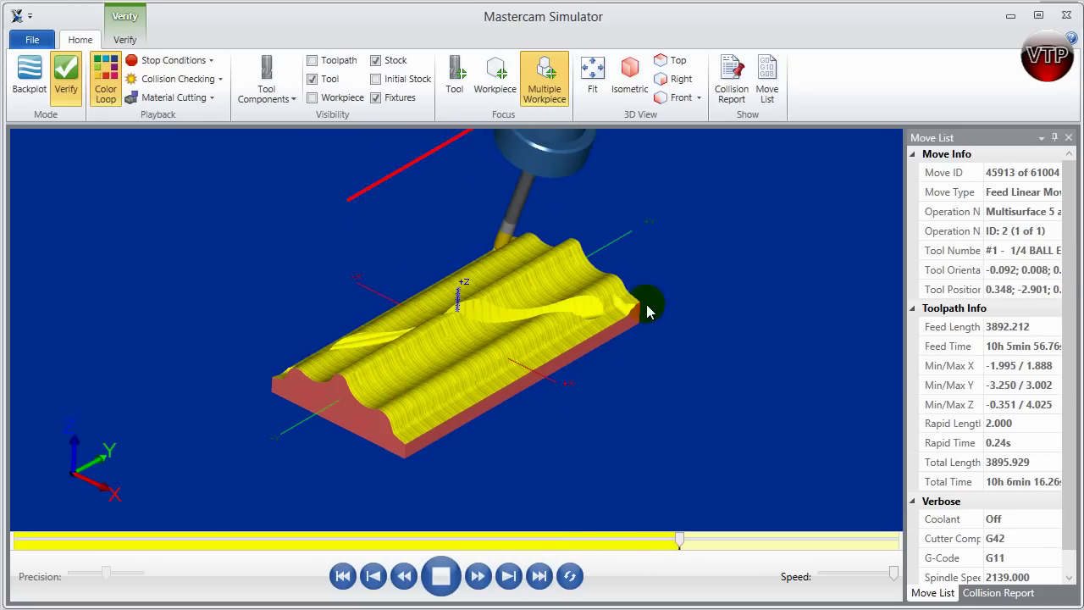
Step: Stop the simulation during the deeper passes, examine the diagonal marks across the moulding, and close the simulator
left_click(441, 576)
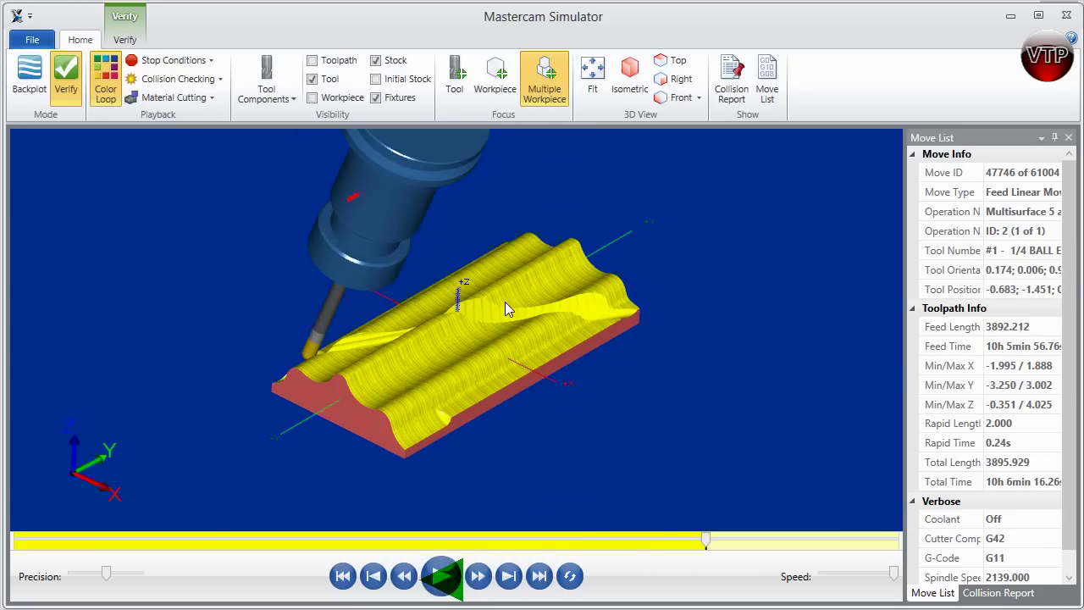
left_click(325, 342)
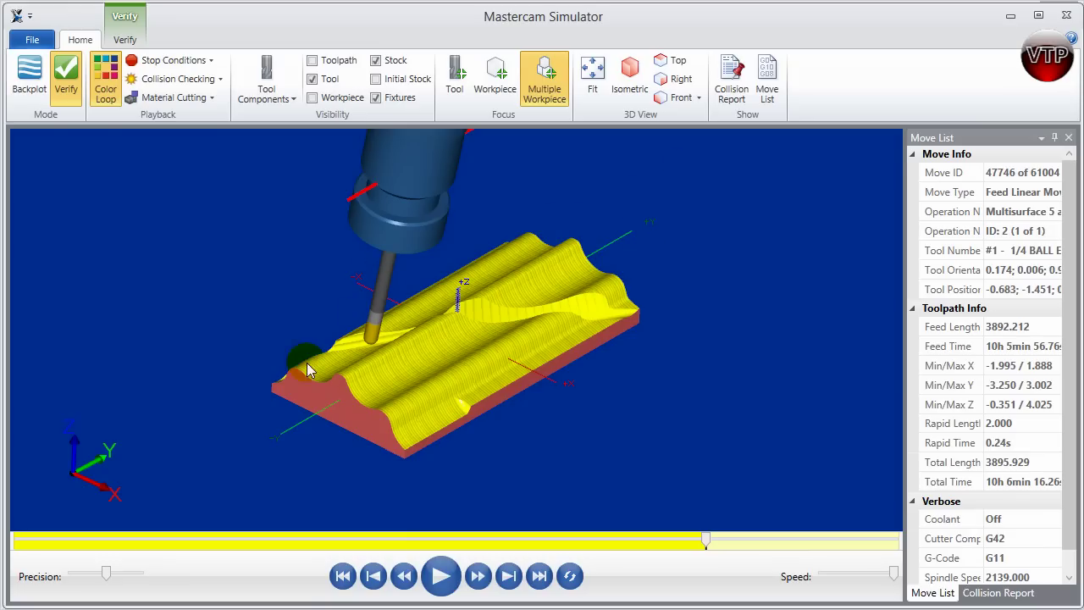
left_click(1065, 17)
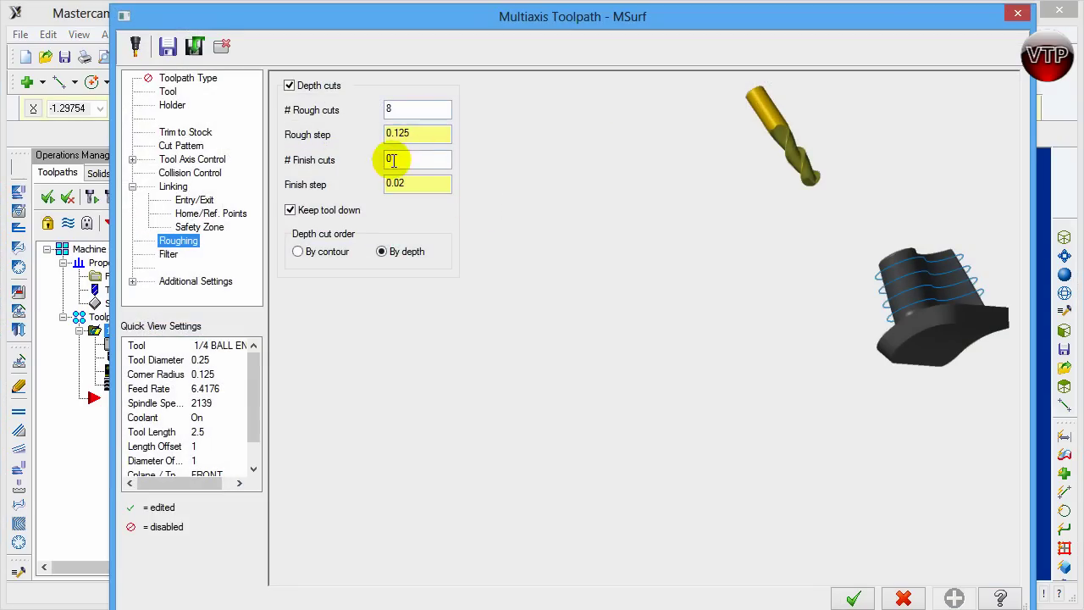
Step: Turn off Keep tool down in the MSurf roughing settings and accept the toolpath parameters
left_click(320, 214)
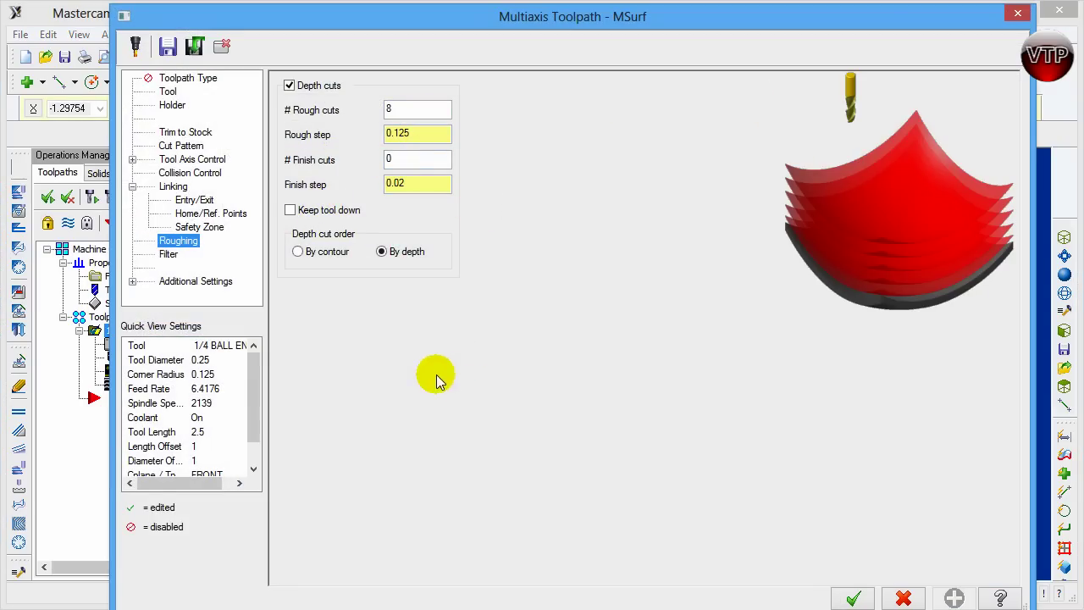
left_click(851, 595)
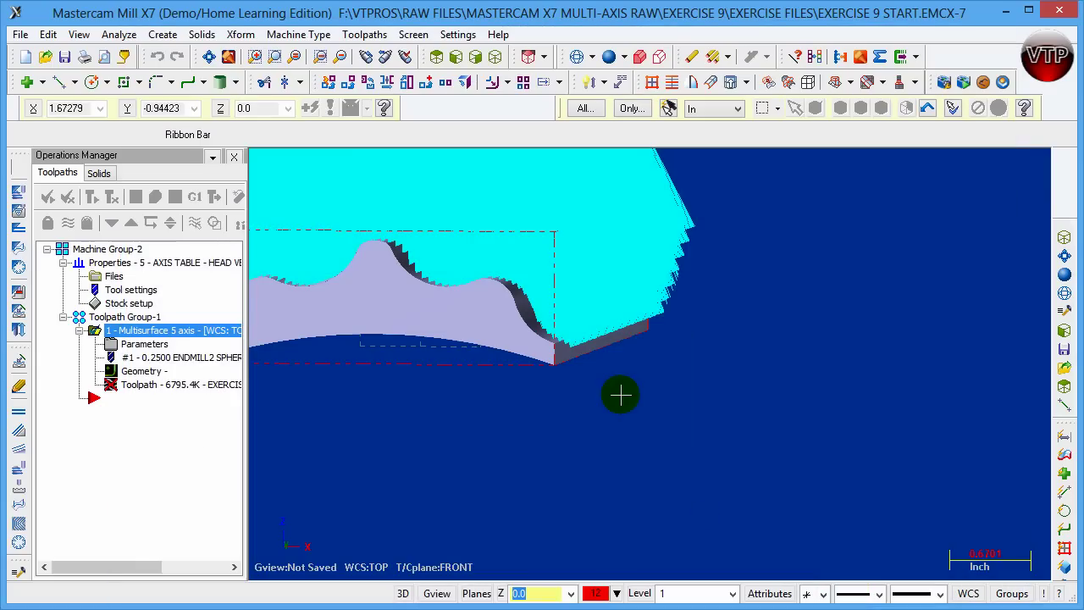